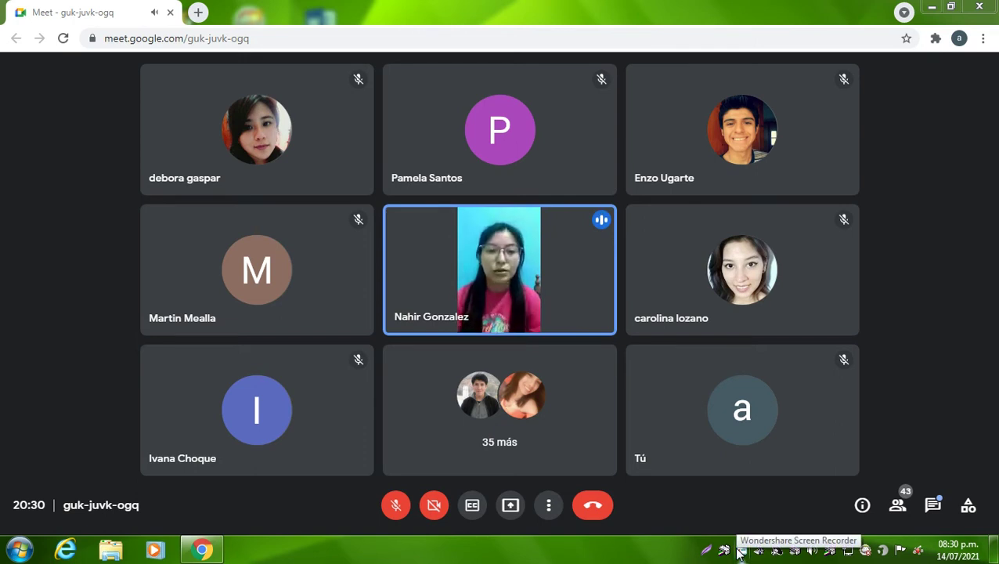
Put the meeting in full screen, open the chat and draft 'buena', then close the chat
left_click(982, 38)
left_click(974, 174)
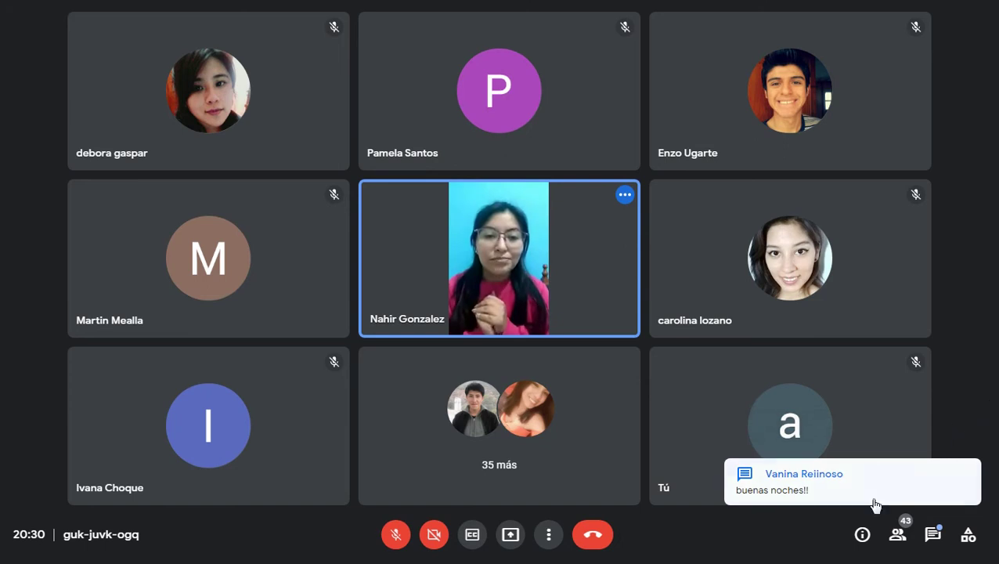
left_click(930, 534)
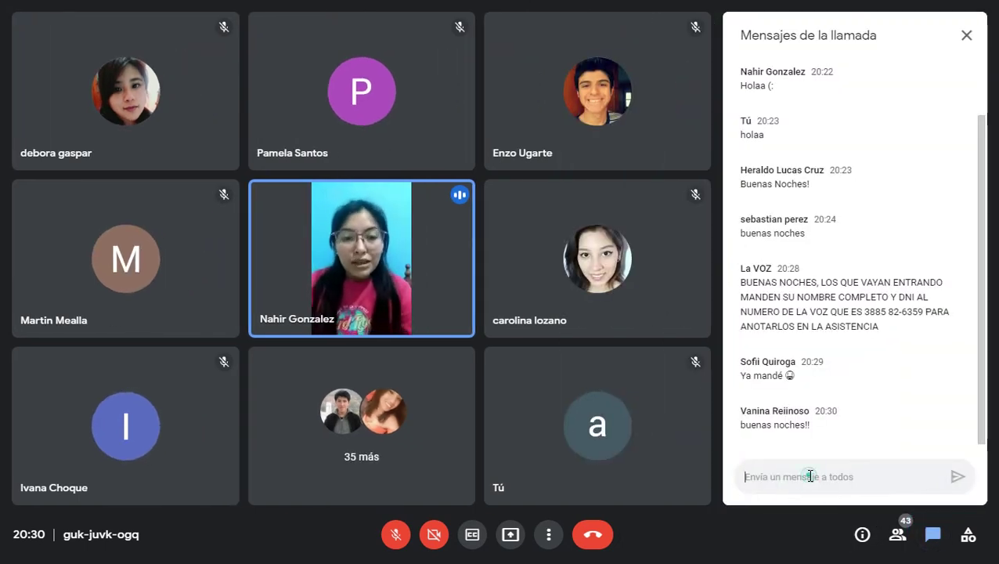
left_click(816, 472)
type("bu")
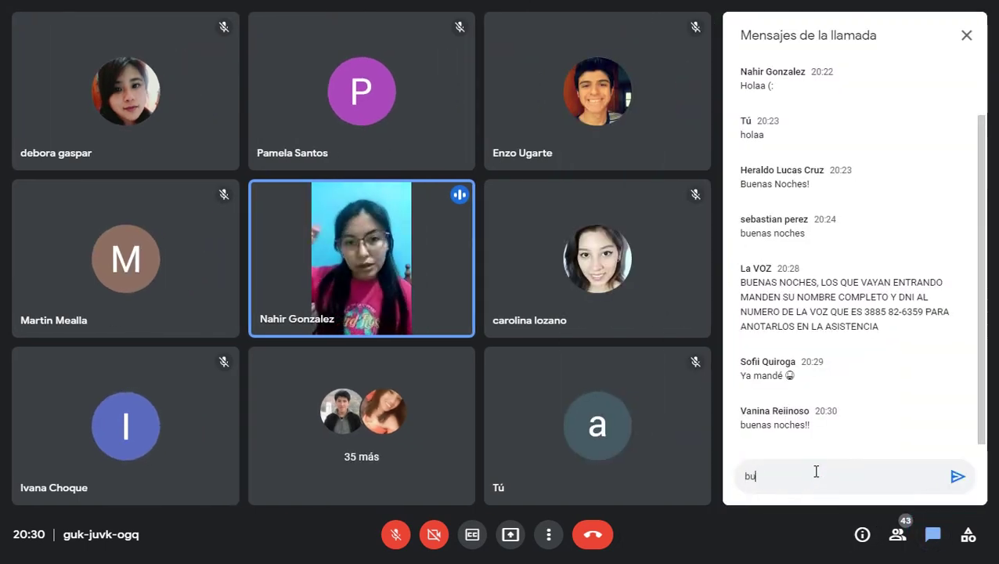
type("ena")
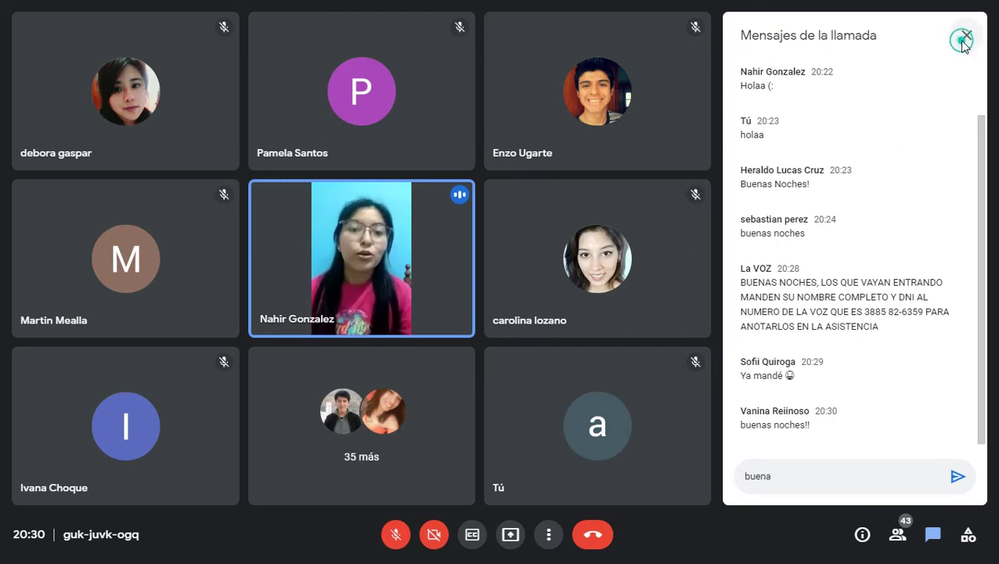
left_click(966, 35)
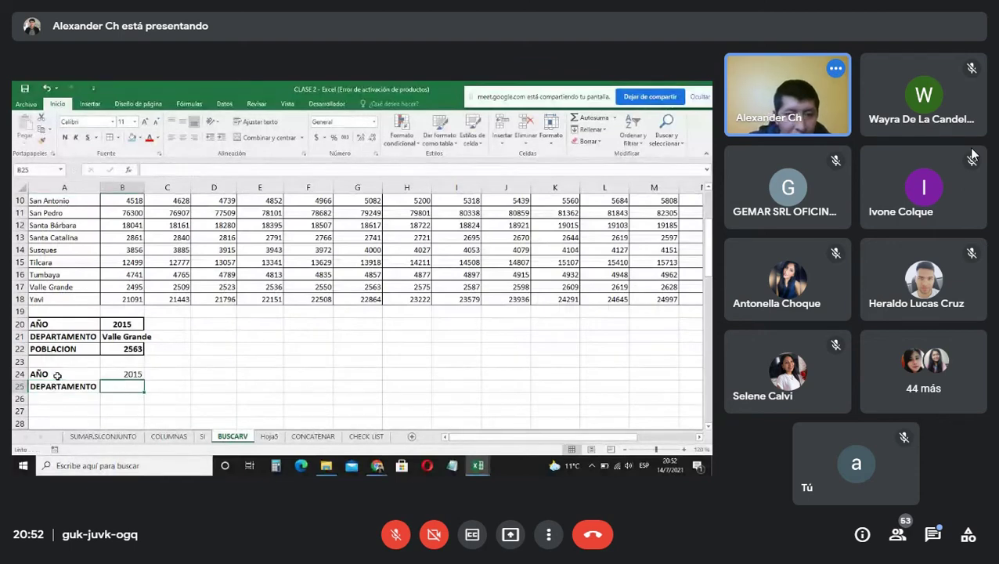
Add the POBLACION label in cell A26 below DEPARTAMENTO
left_click(62, 397)
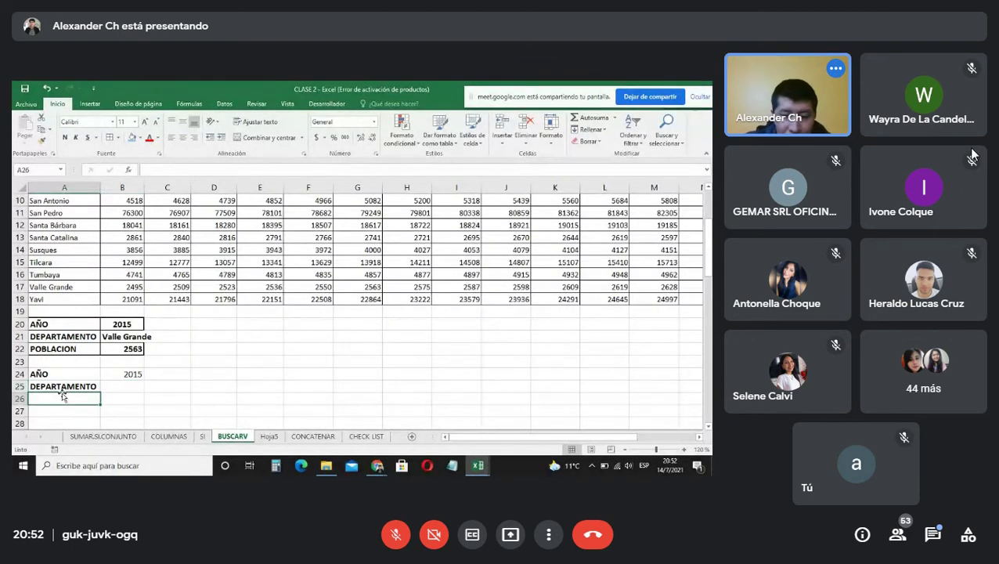
type("POBLACION")
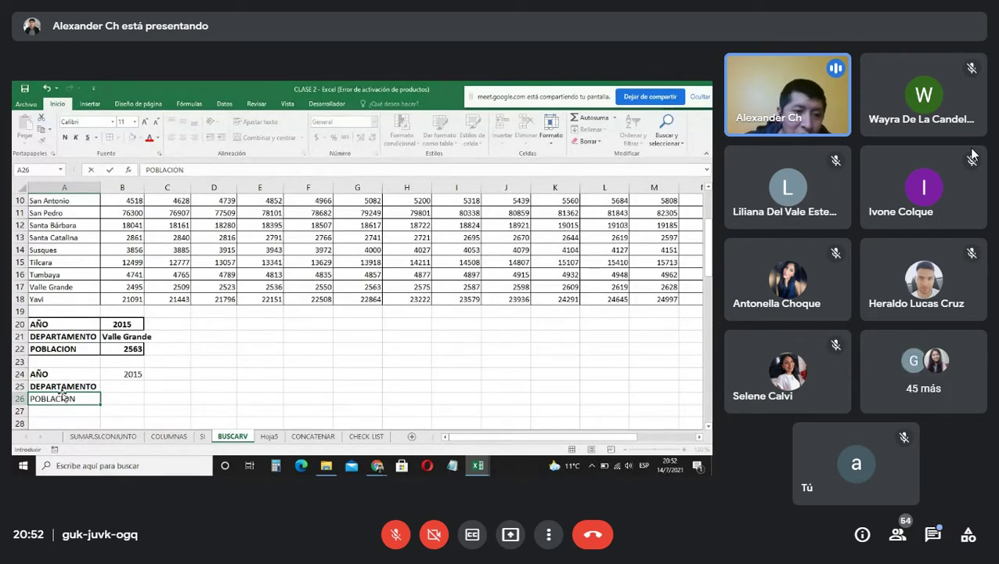
left_click(133, 408)
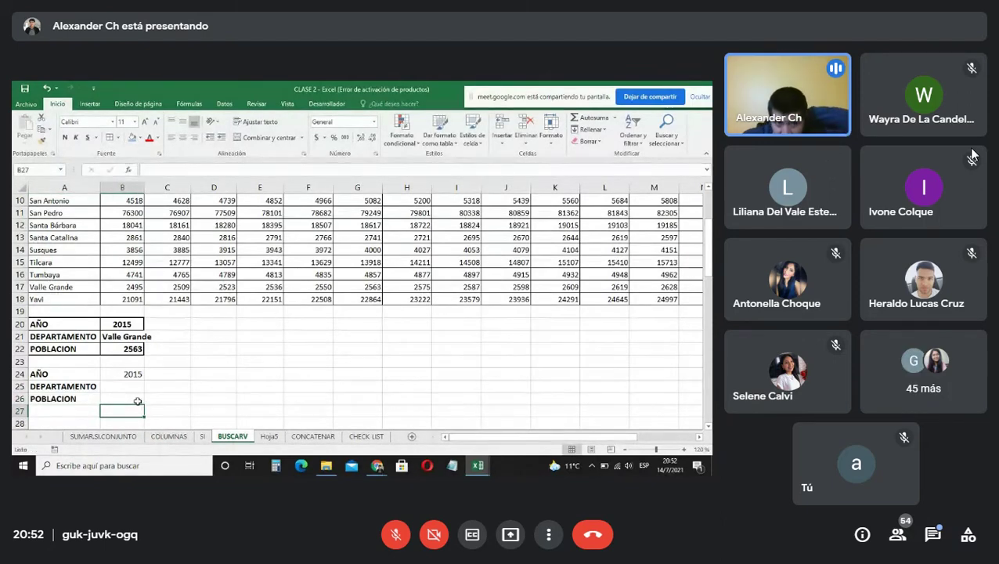
Clear the year 2015 from cell B24 and reselect B24
left_click(129, 373)
key("Delete")
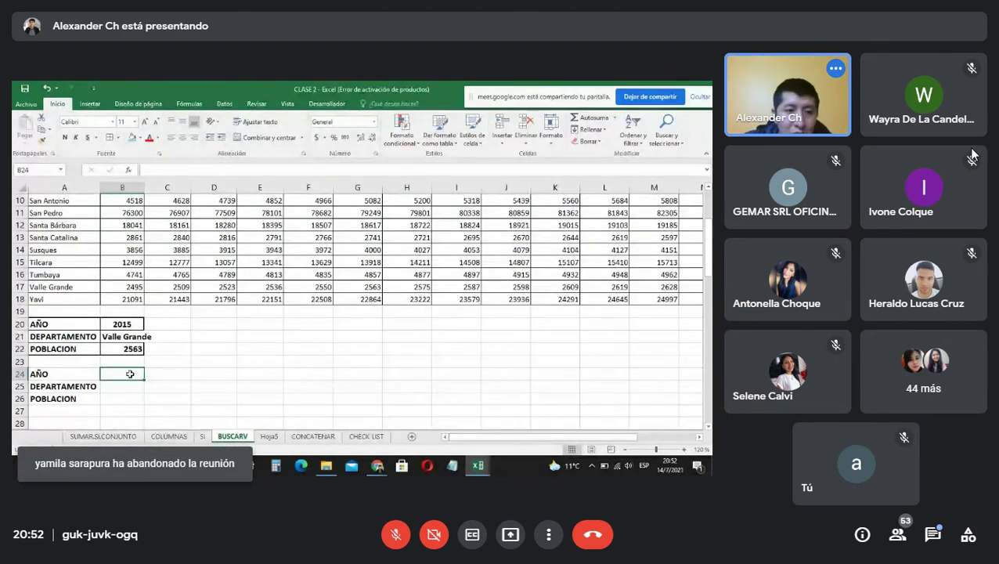
left_click(134, 400)
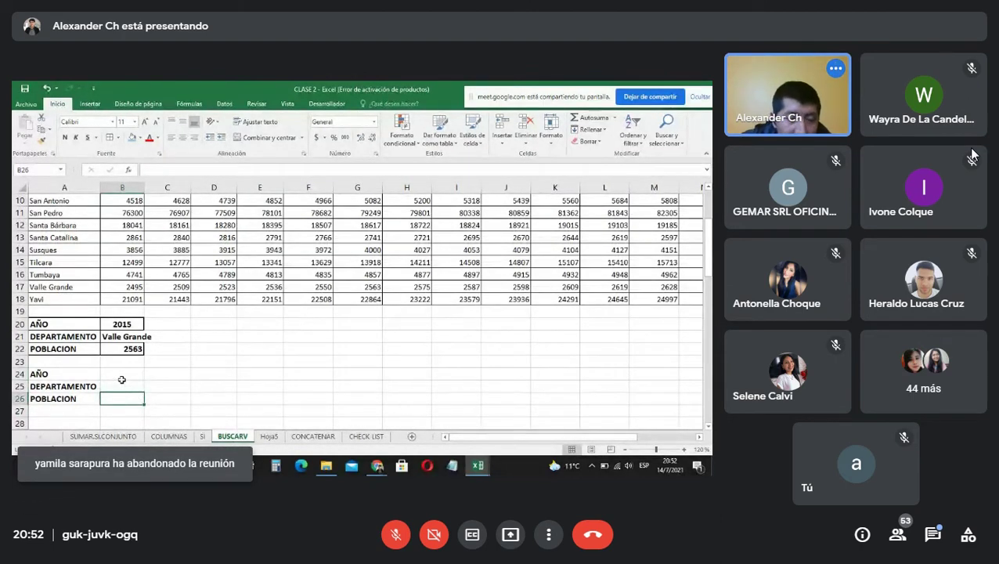
left_click(122, 378)
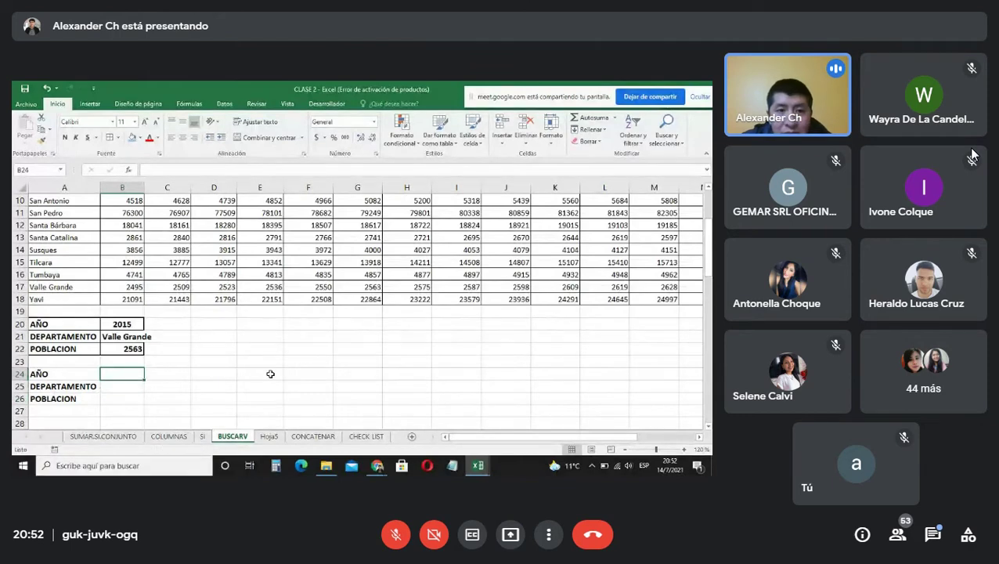
scroll(270, 373, "up", 1)
scroll(265, 366, "down", 2)
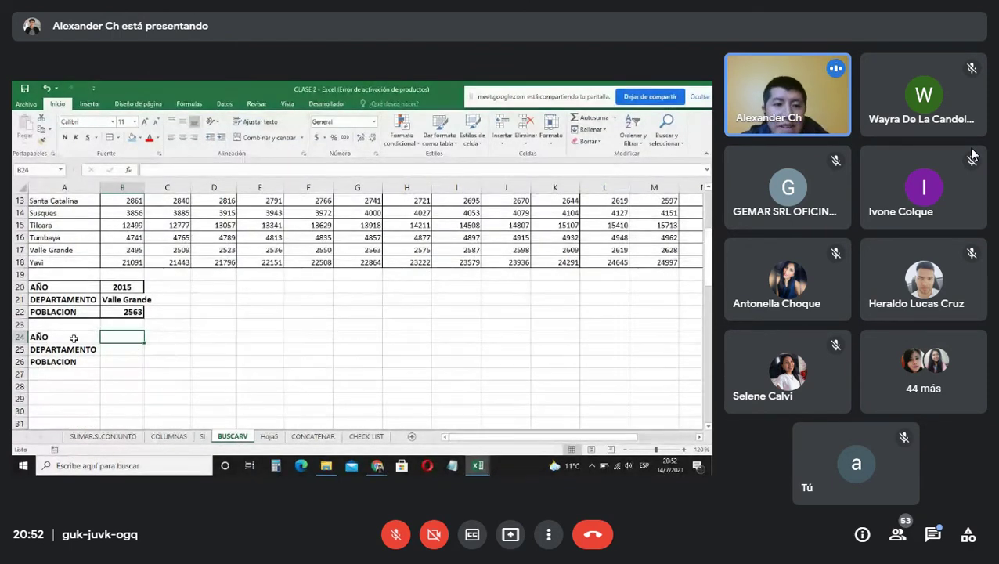
scroll(64, 336, "up", 1)
scroll(66, 313, "up", 3)
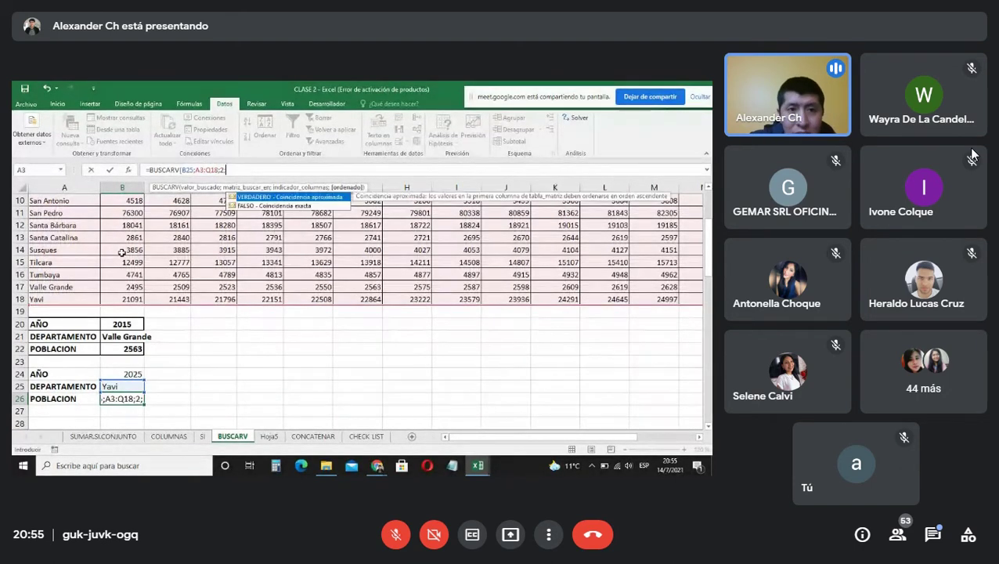
Finish the BUSCARV with FALSO for exact match and check B26 against Yavi's value in B18
left_click(259, 206)
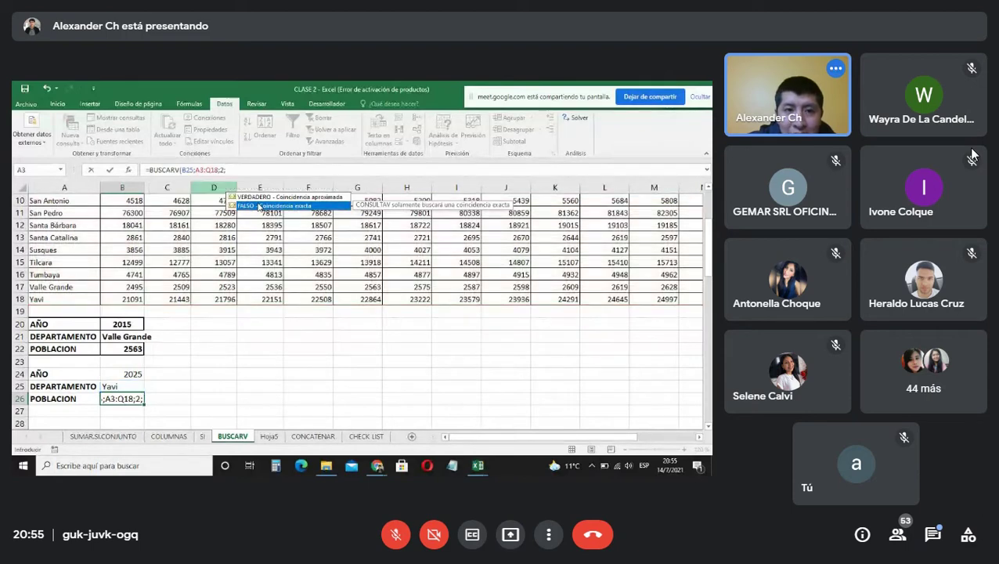
double_click(258, 206)
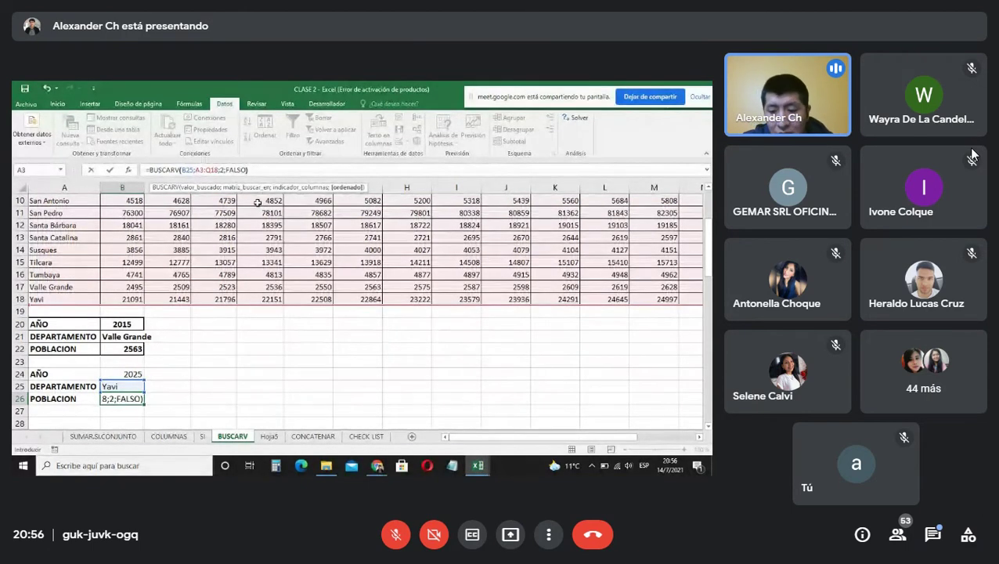
key("Return")
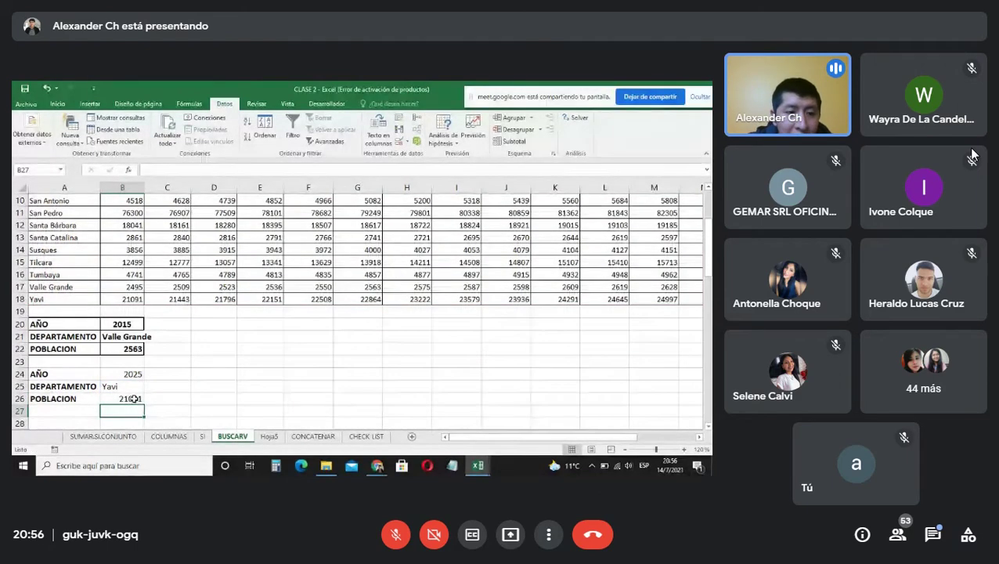
left_click(134, 399)
left_click(127, 301)
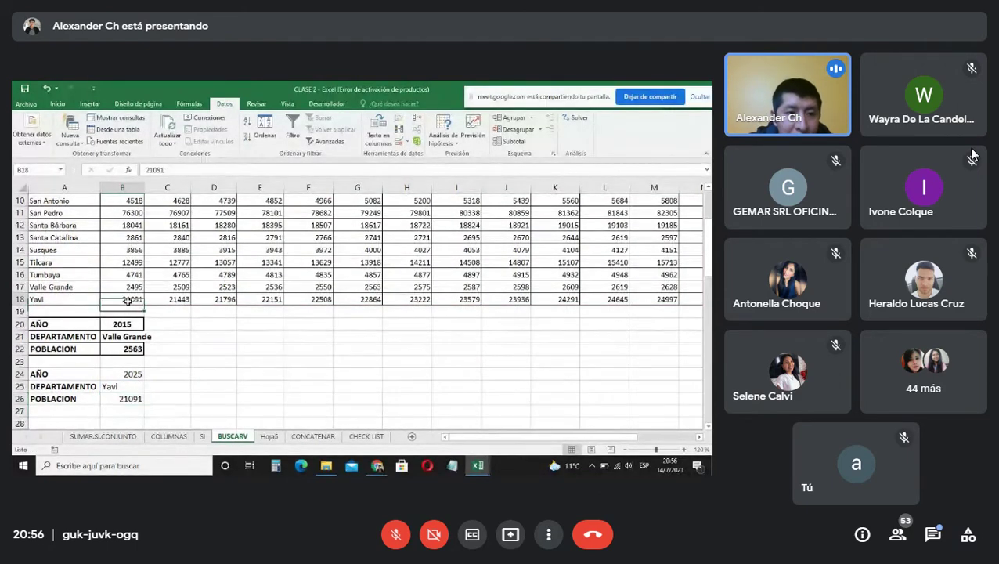
left_click(129, 398)
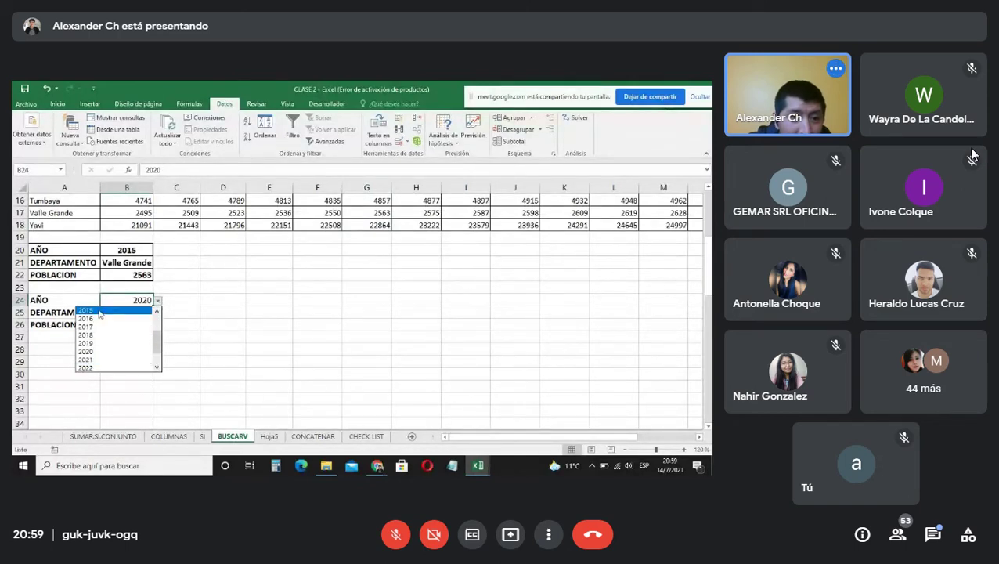
Pick 2015 as the year and Yavi as the department from the dropdowns
left_click(86, 310)
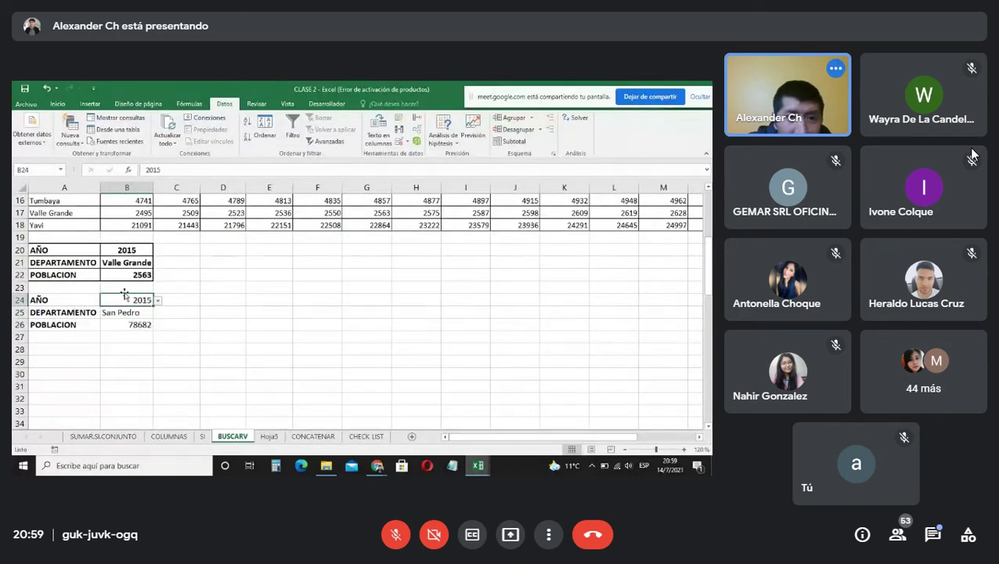
left_click(149, 315)
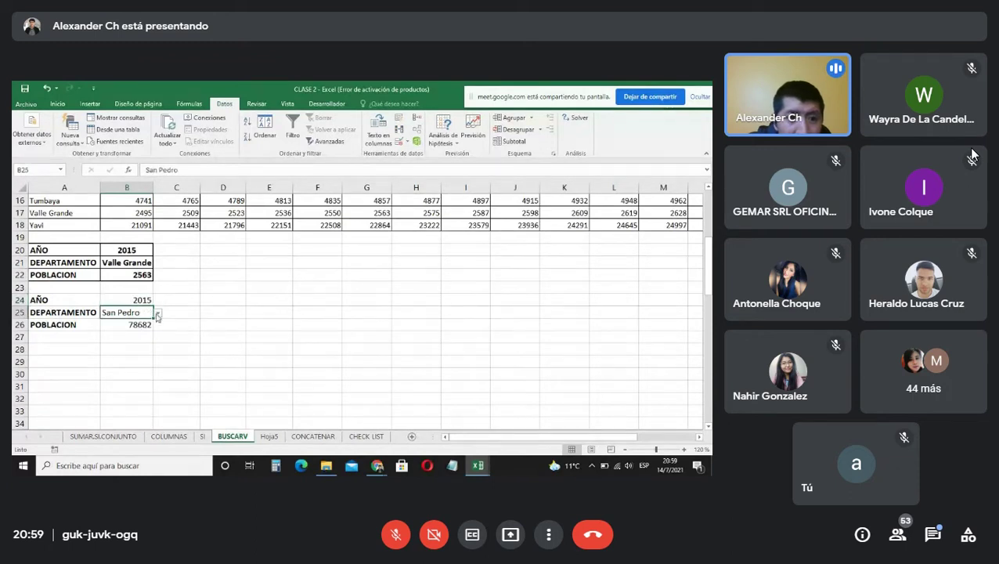
left_click(158, 312)
left_click(126, 381)
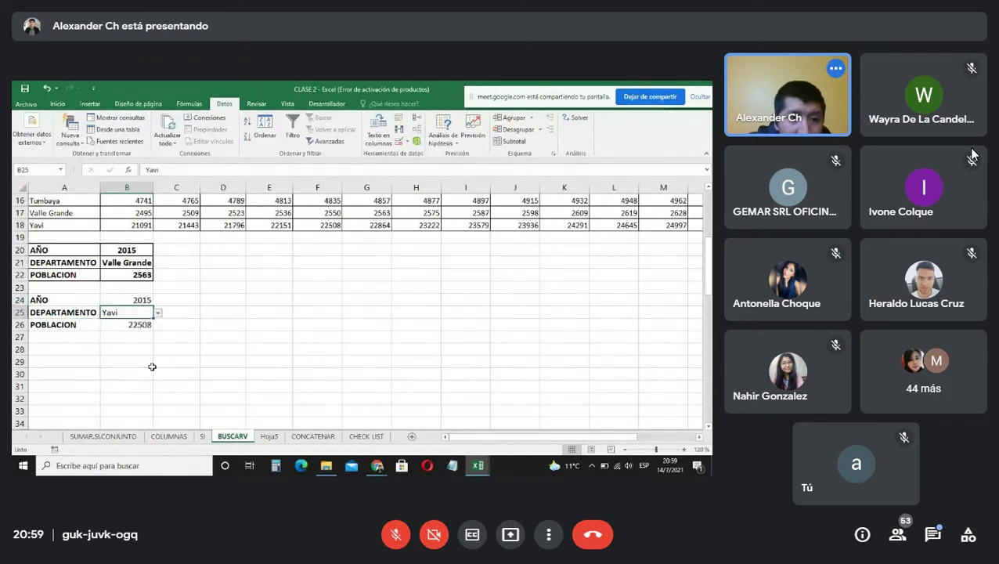
Verify the 22508 result against F18 and B26's formula, then switch to the Meet chat window
left_click(331, 227)
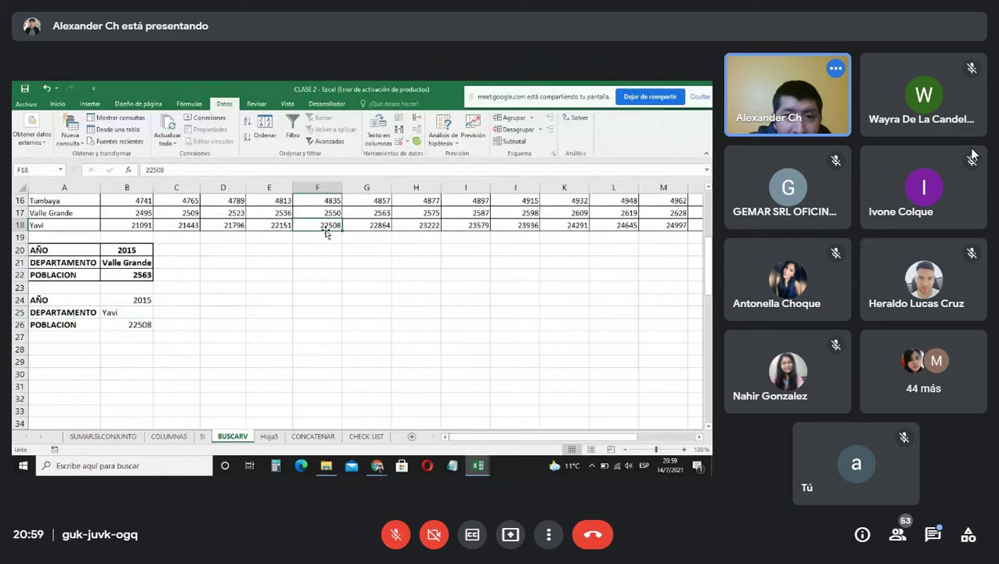
left_click(145, 324)
left_click(325, 225)
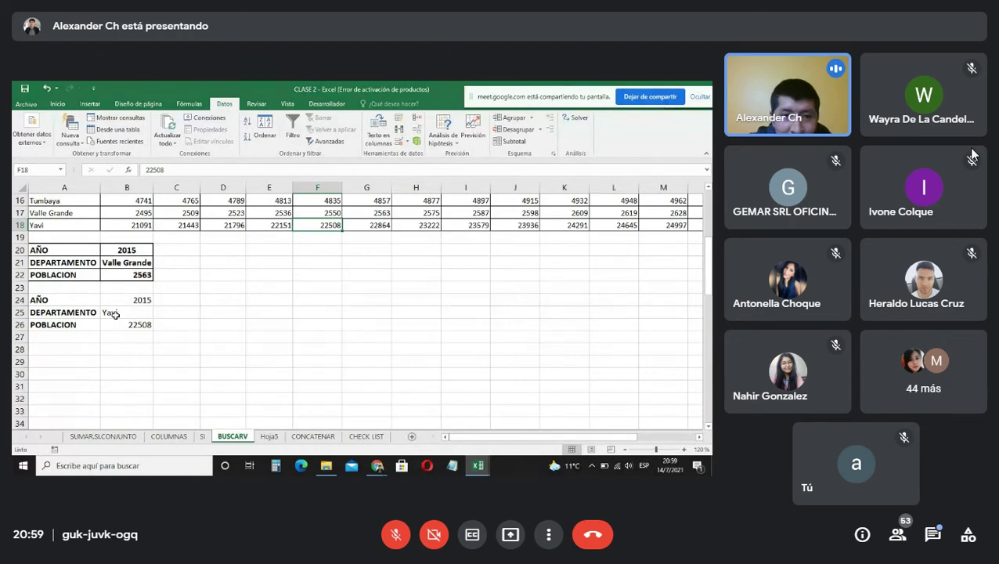
left_click(123, 327)
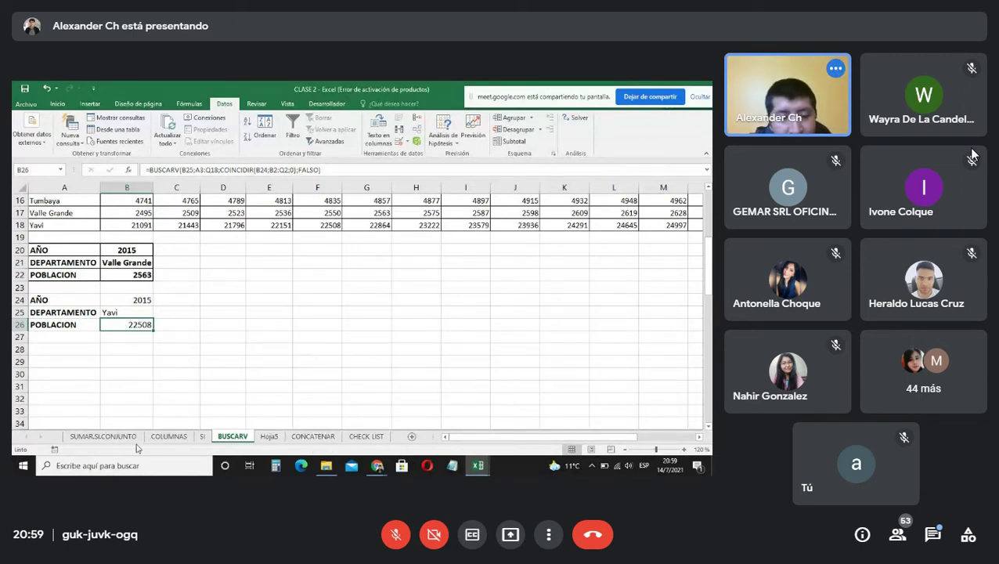
left_click(378, 465)
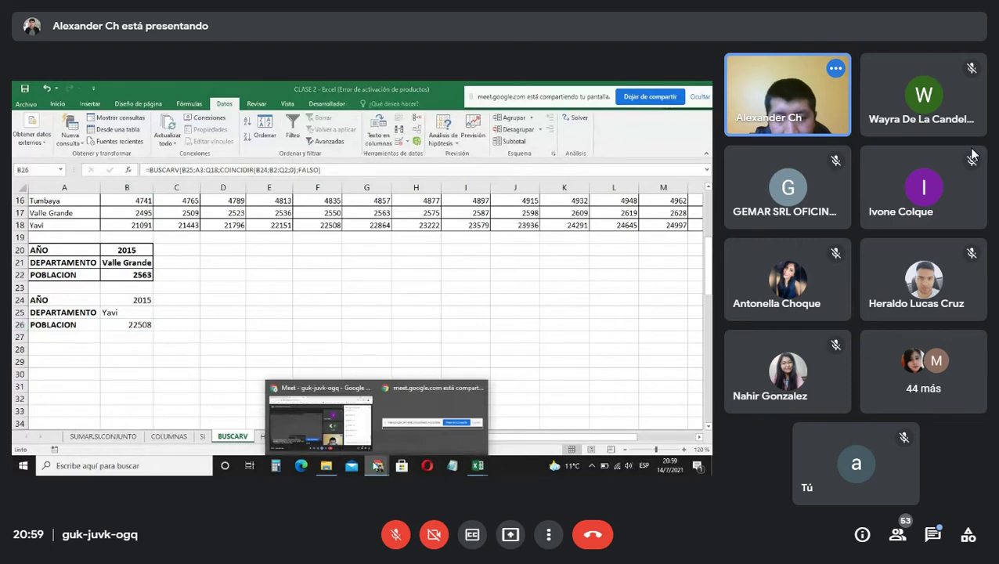
left_click(320, 421)
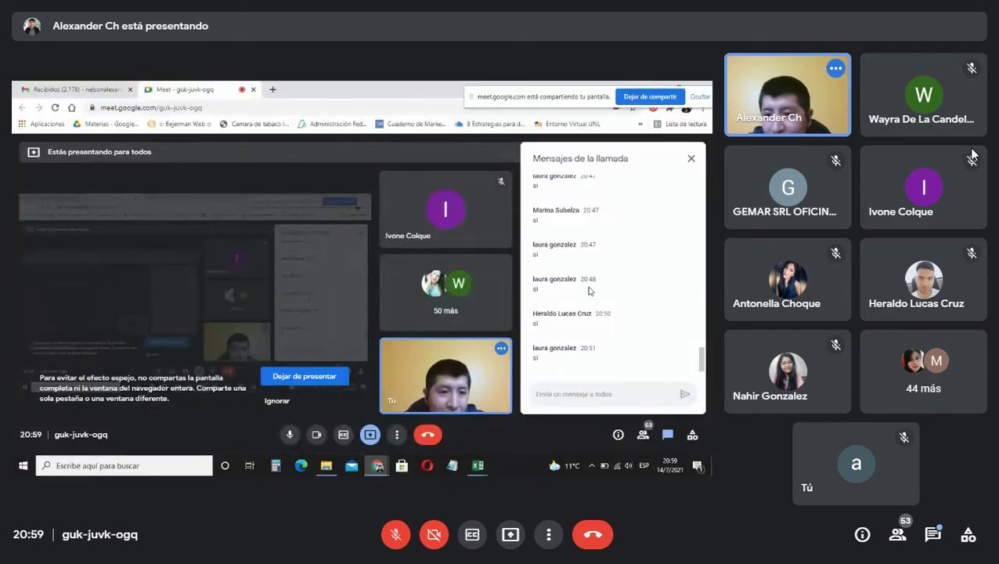
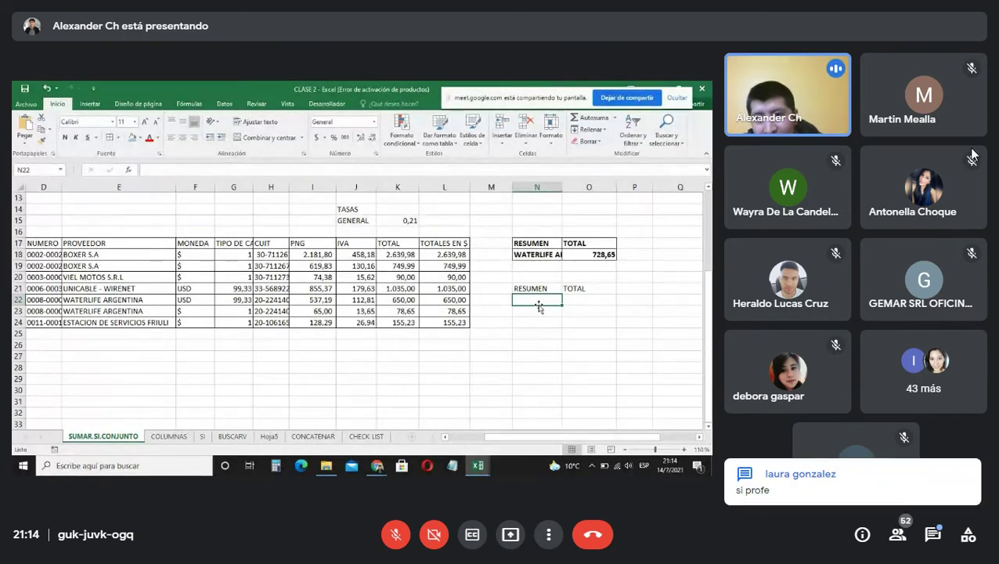
Inspect the summary's SUMAR.SI.CONJUNTO total and N18 supplier list, leaving WATERLIFE ARGENTINA selected
left_click_drag(503, 230, 607, 254)
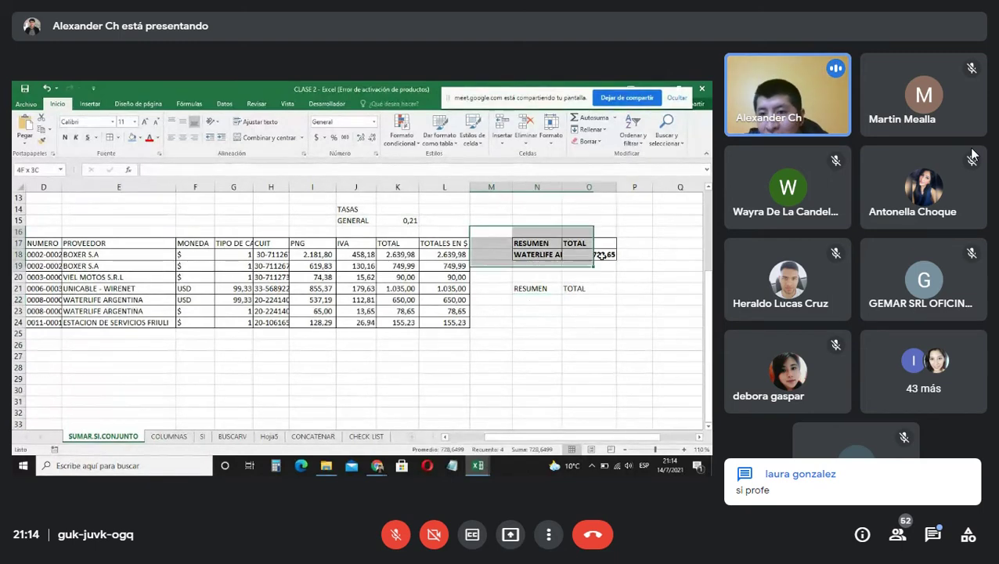
left_click(548, 297)
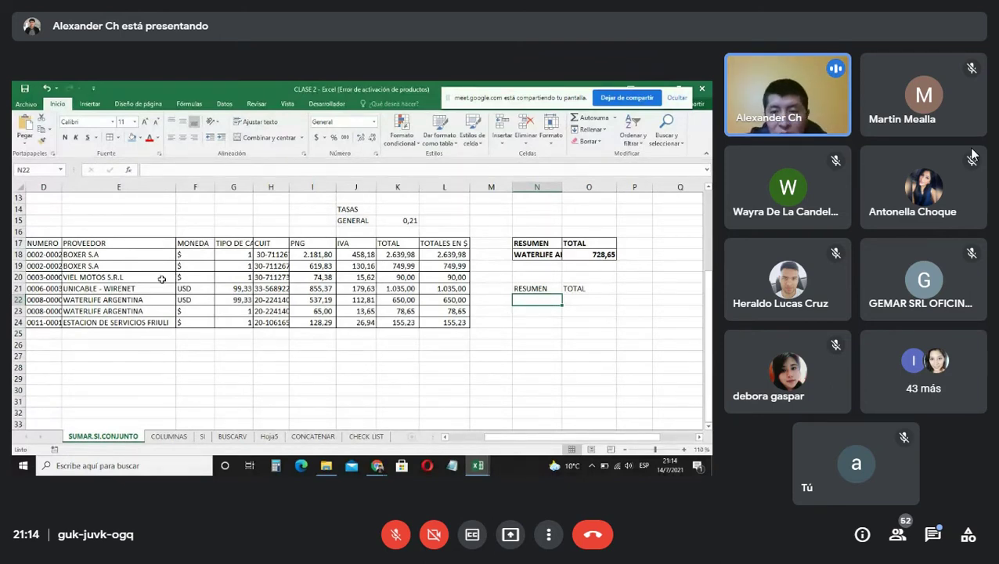
left_click(548, 255)
left_click(564, 252)
left_click(560, 256)
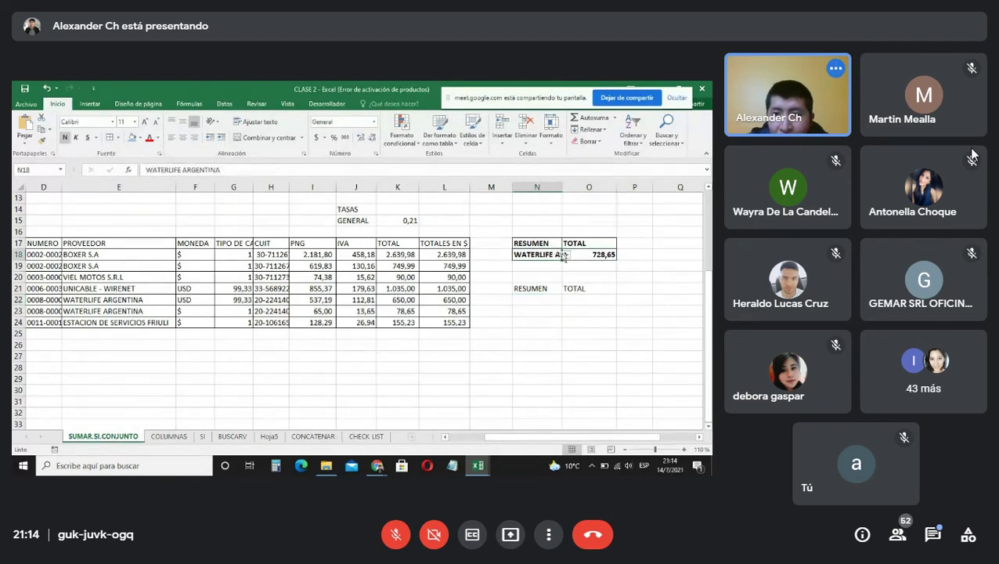
left_click(567, 256)
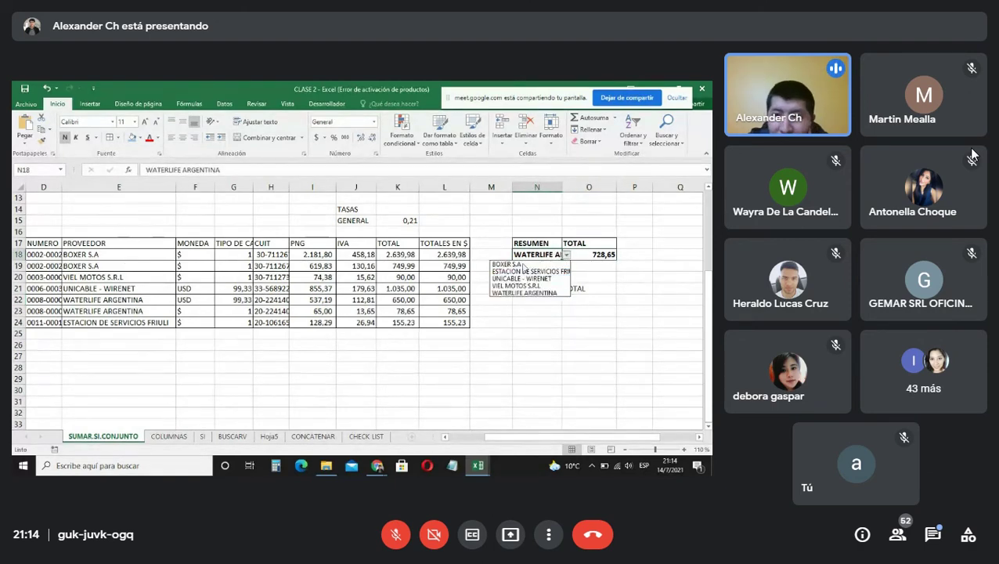
left_click(529, 300)
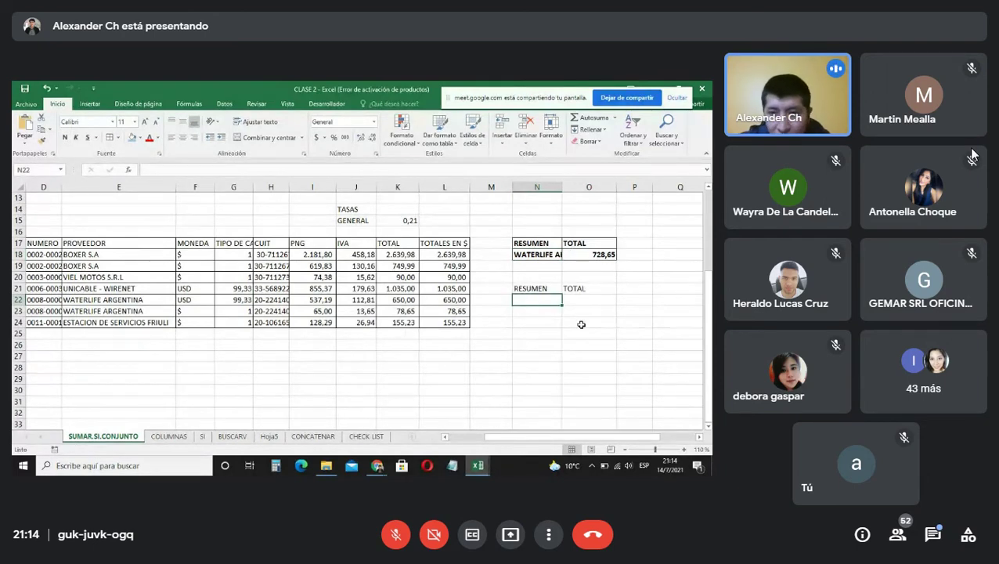
Start a formula in empty cell M28, then abandon it and reselect M28
left_click(491, 372)
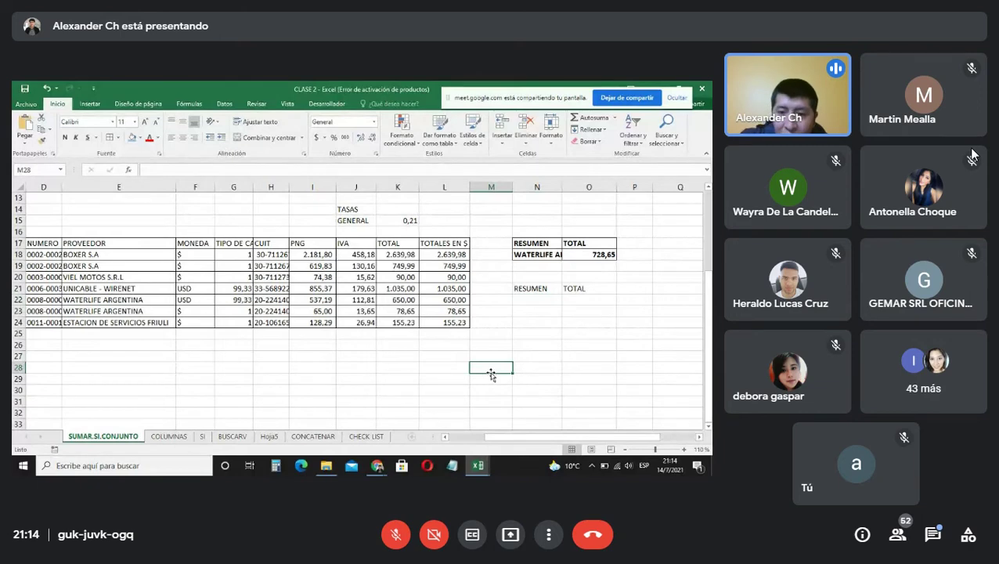
type("=")
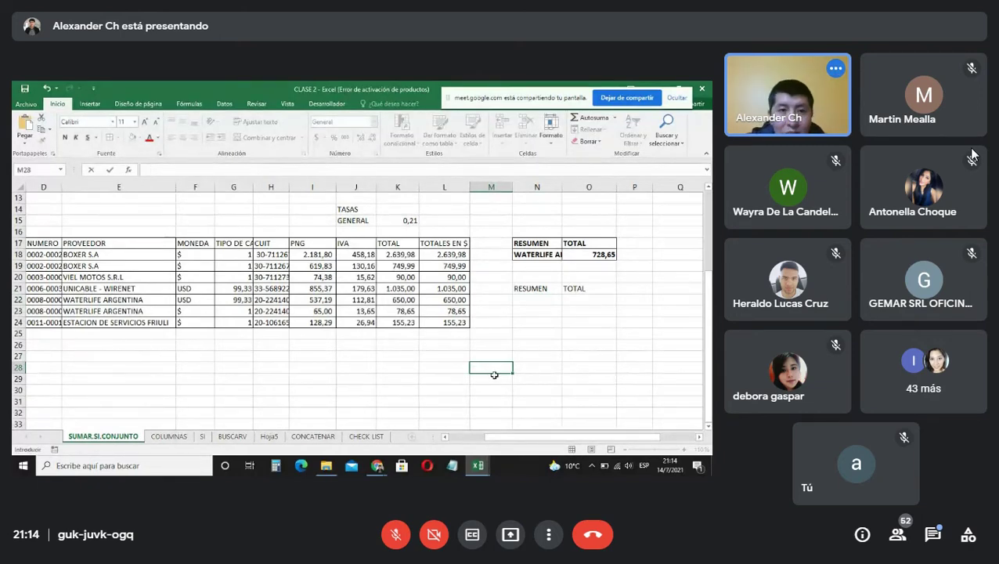
left_click(224, 103)
left_click(552, 368)
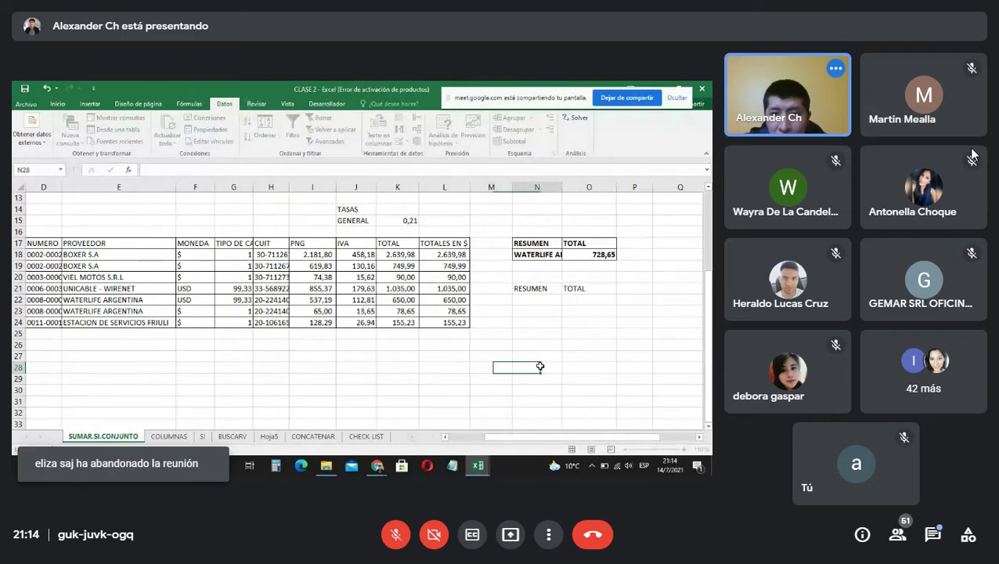
left_click(491, 367)
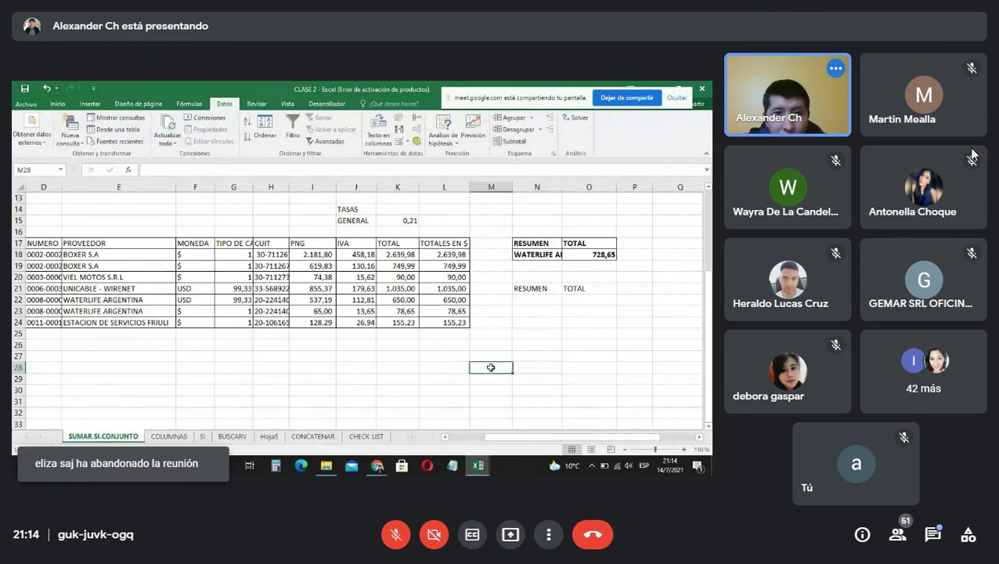
Set the data validation to allow a List and start selecting its source range
left_click(403, 143)
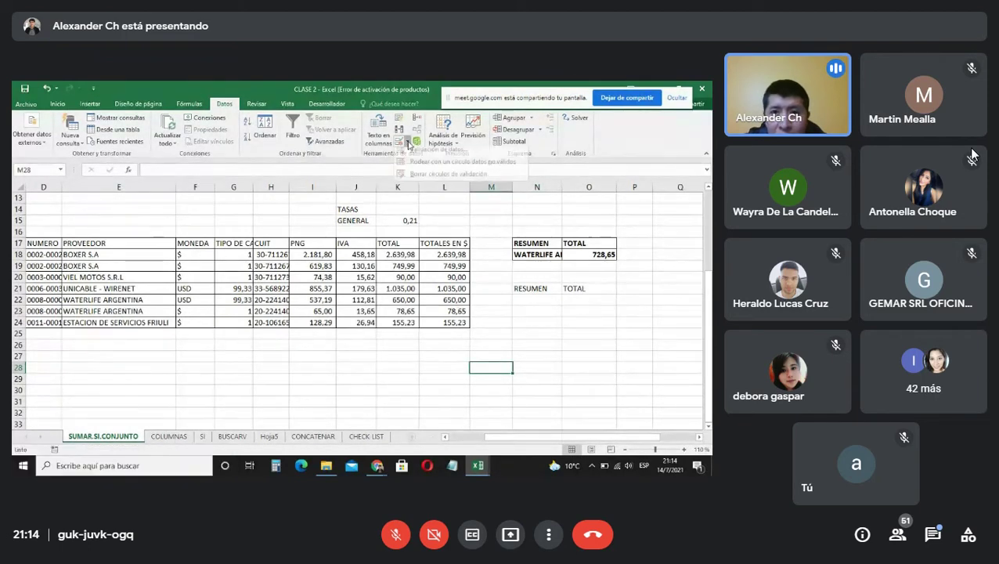
left_click(435, 154)
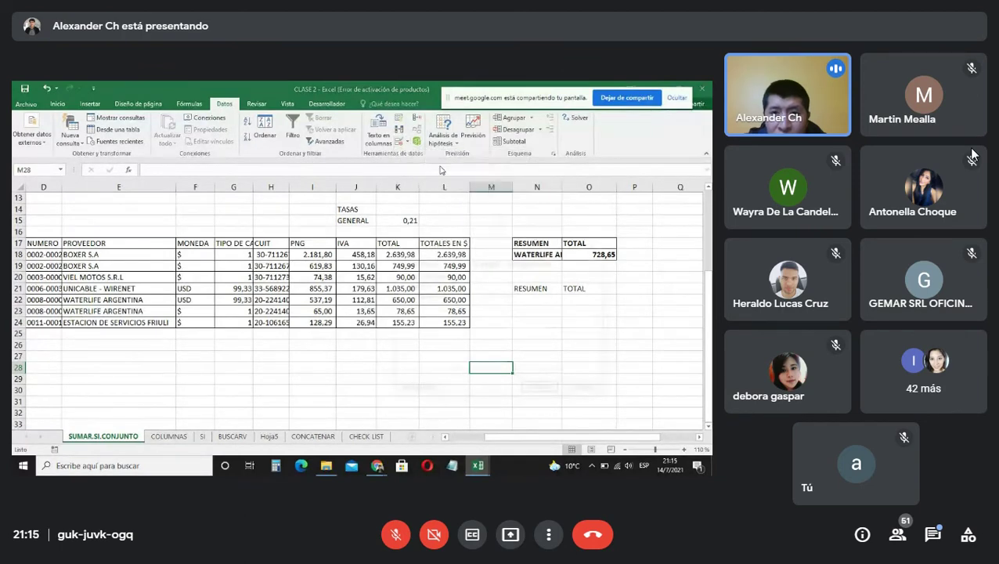
left_click(453, 297)
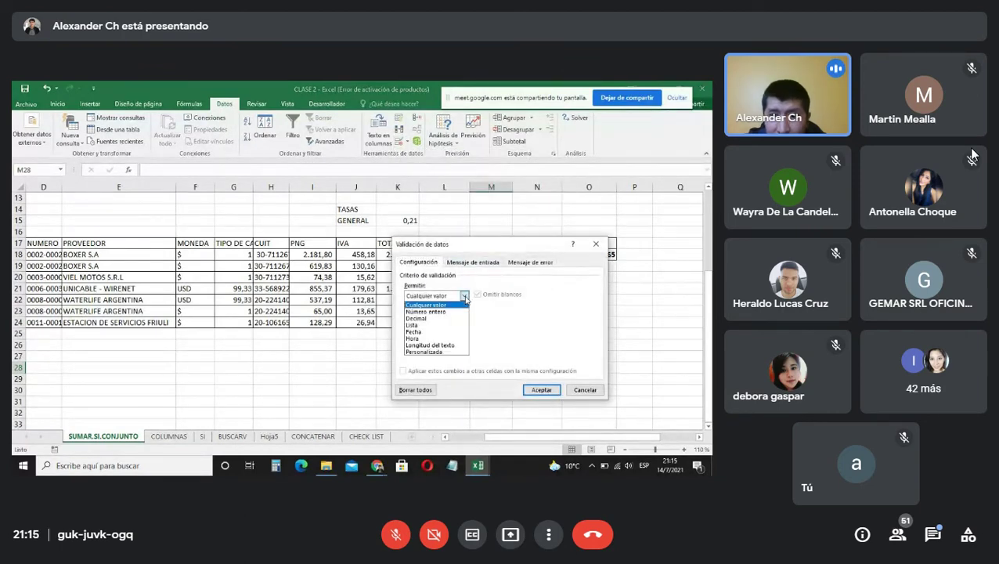
left_click(431, 322)
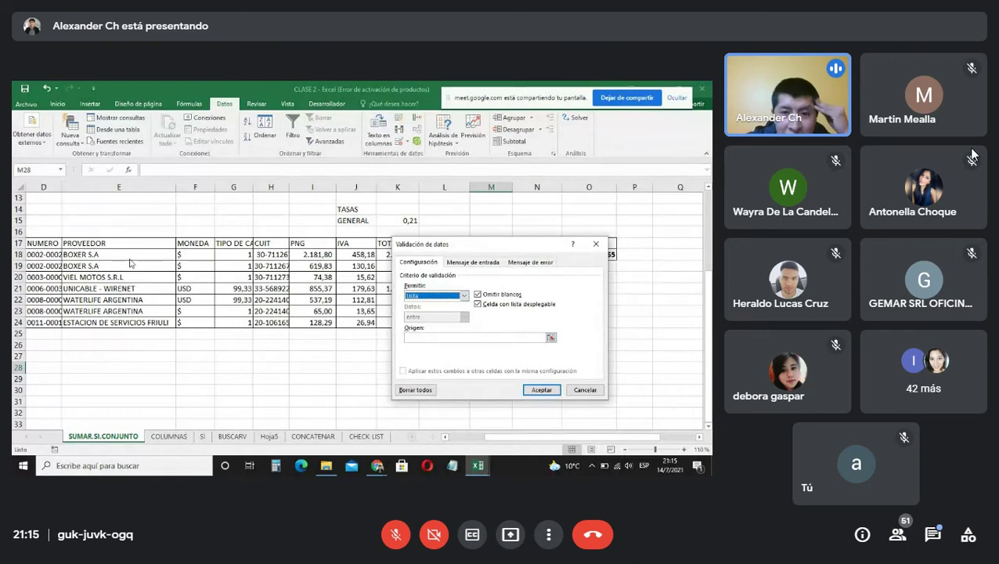
left_click(552, 337)
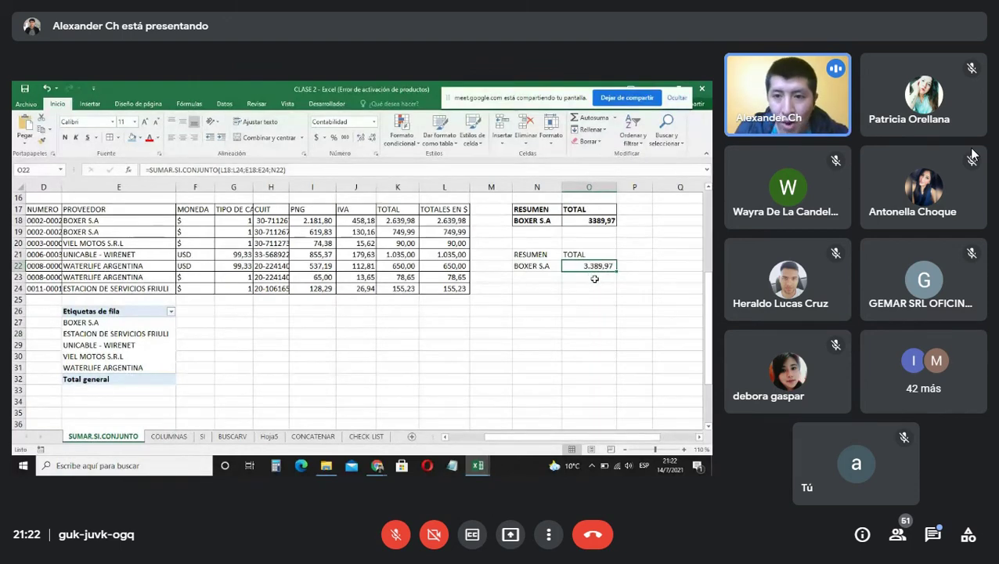
Delete the SUMAR.SI.CONJUNTO total formula from cell O22
key("Delete")
Begin rebuilding the O22 total by typing =SUM next to supplier cell N22
left_click(526, 296)
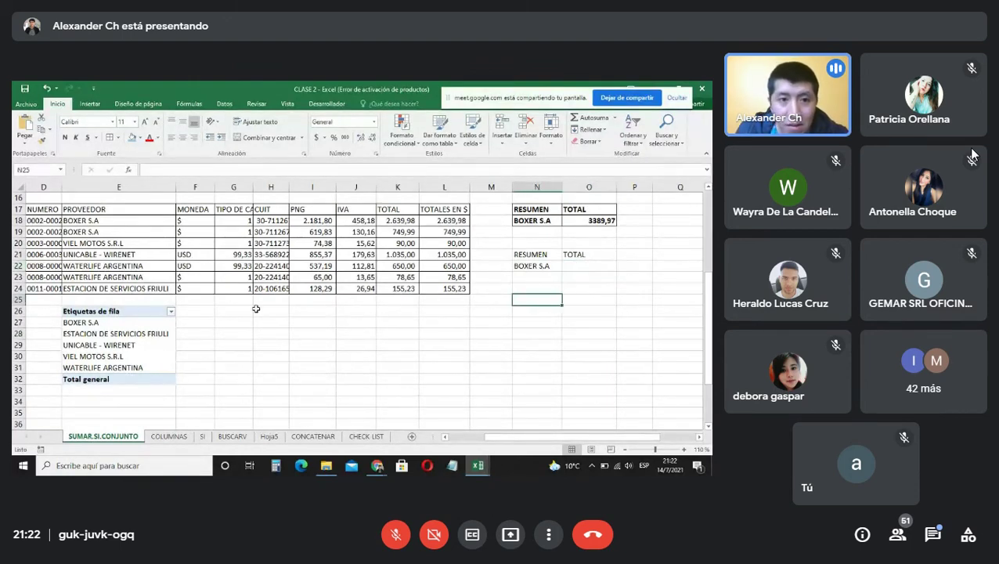
left_click(537, 268)
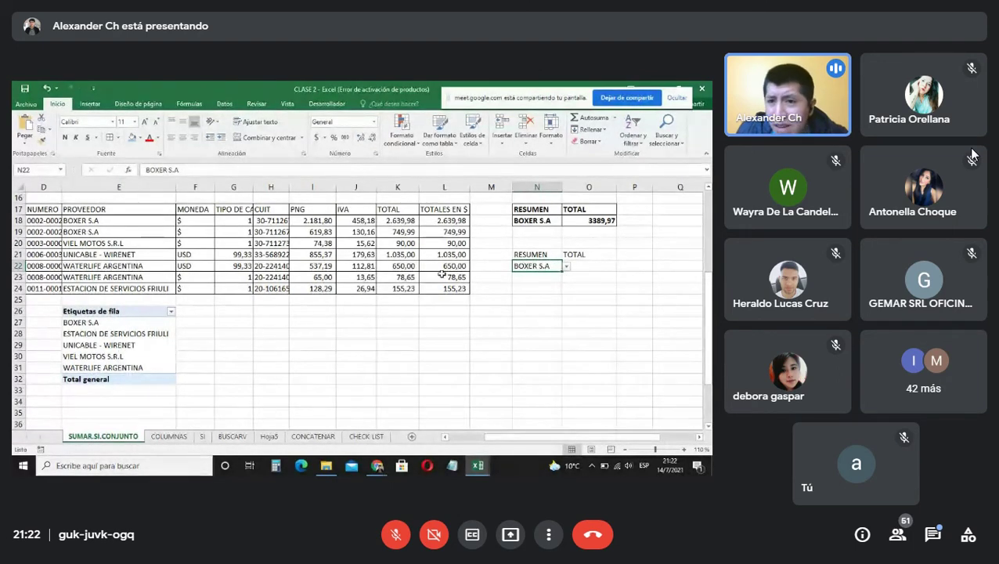
left_click(581, 265)
type("=")
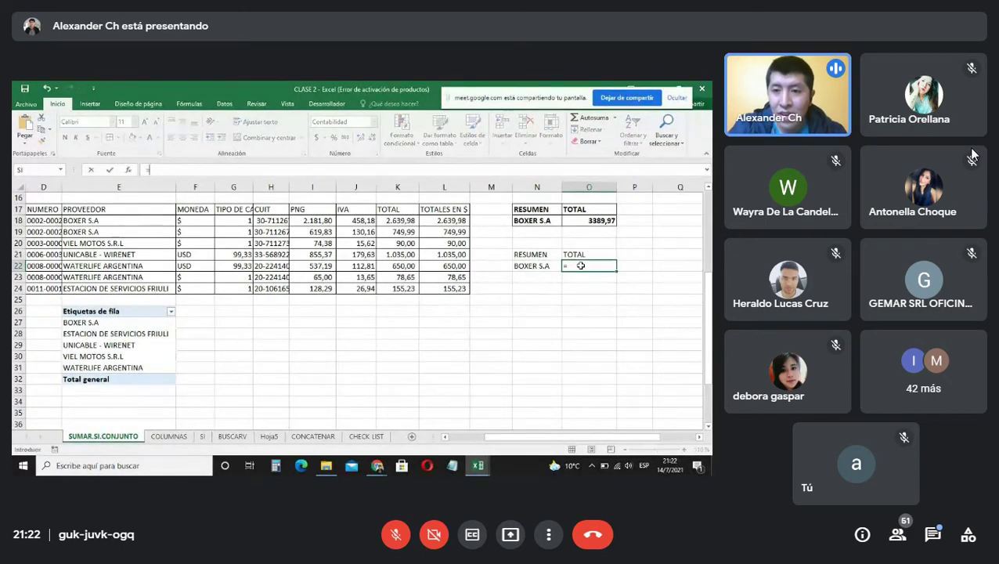
type("SUM")
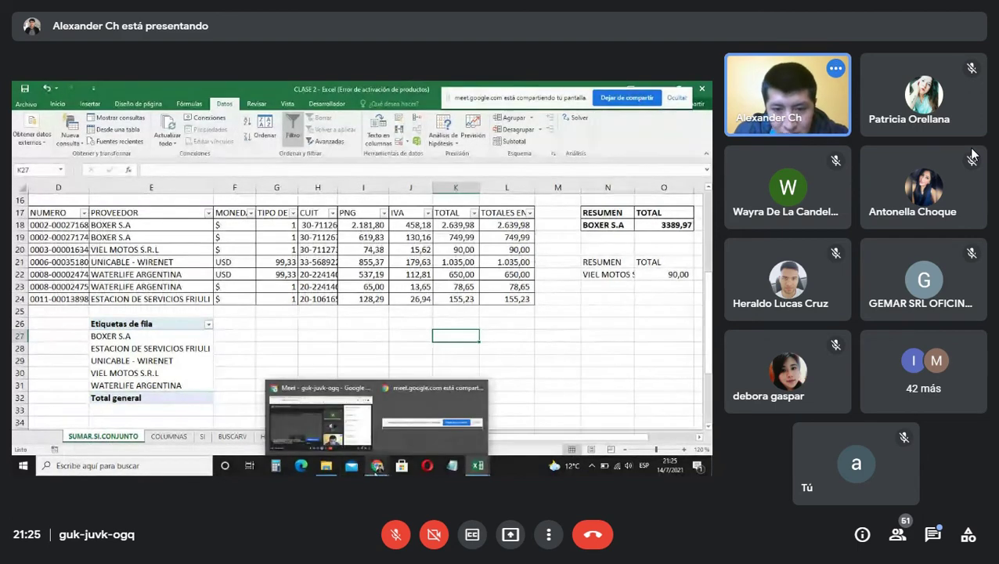
Create a new blank Excel workbook in the class folder, keeping its default name
left_click(330, 472)
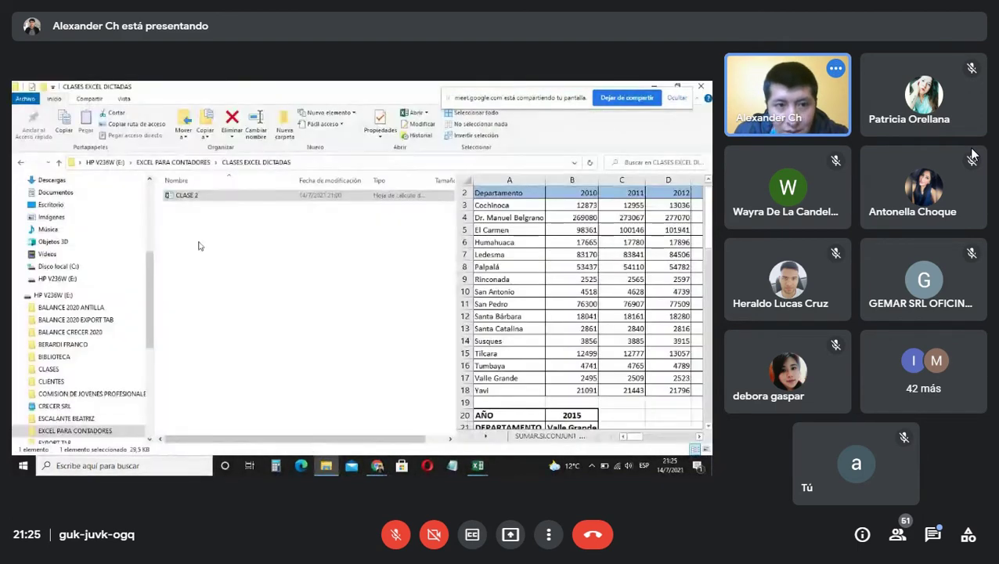
right_click(177, 224)
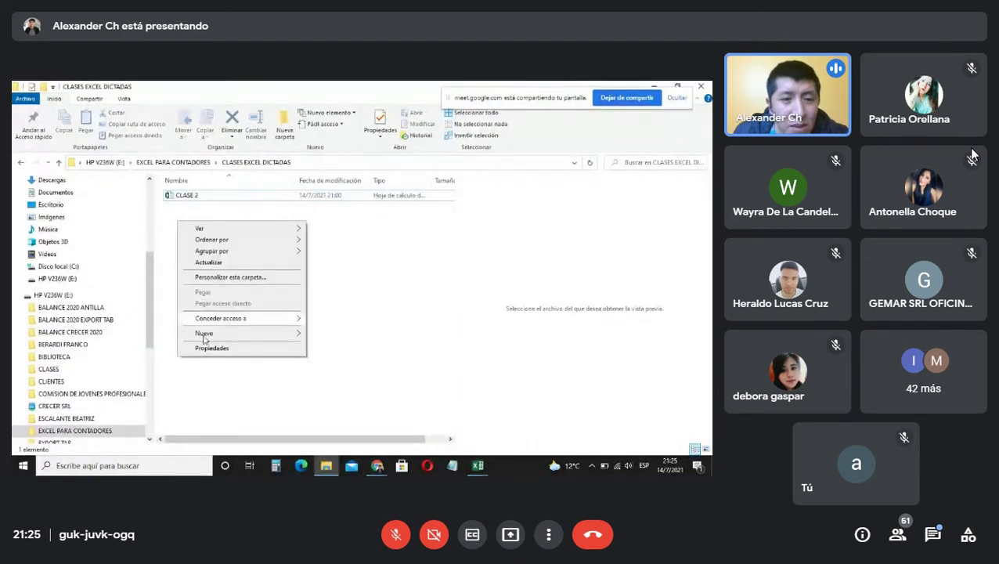
mouse_move(235, 333)
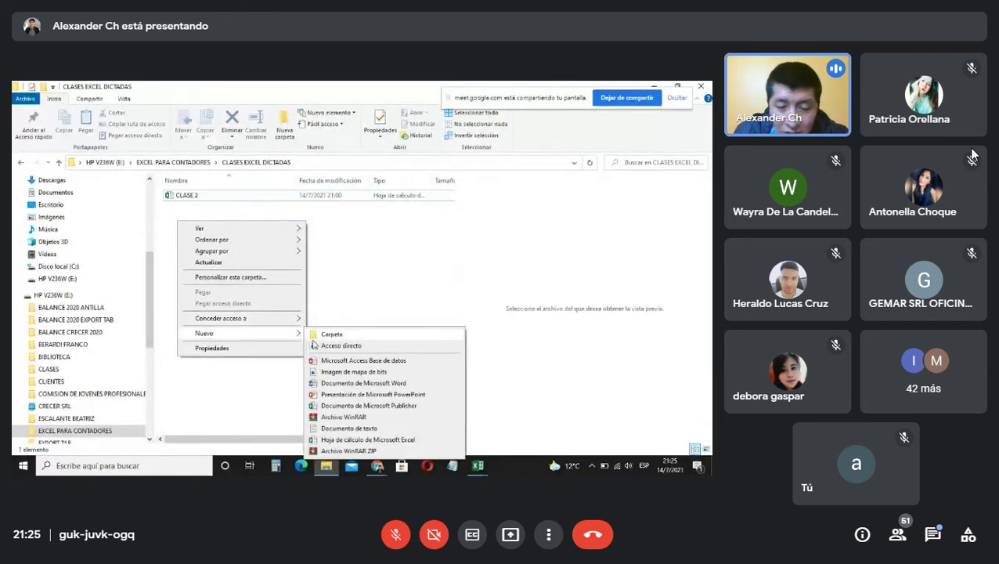
left_click(335, 441)
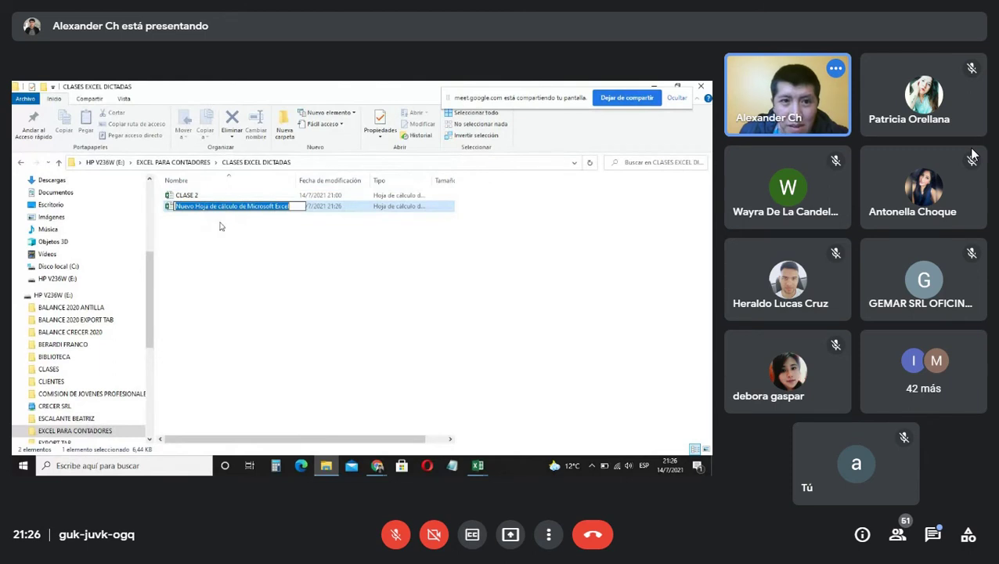
key("Return")
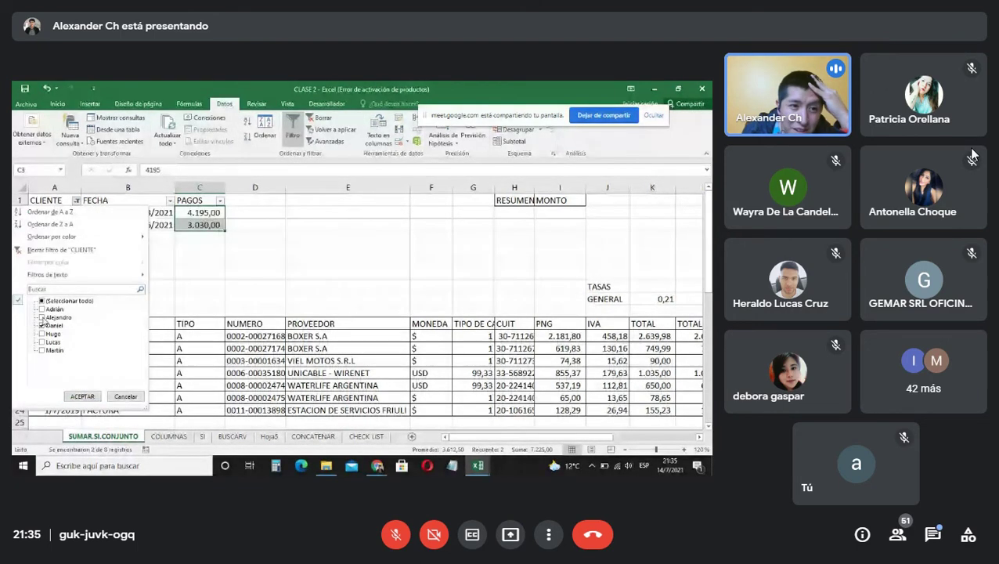
Clear the CLIENTE filter so every client's payments show, then select cell A3
left_click(78, 396)
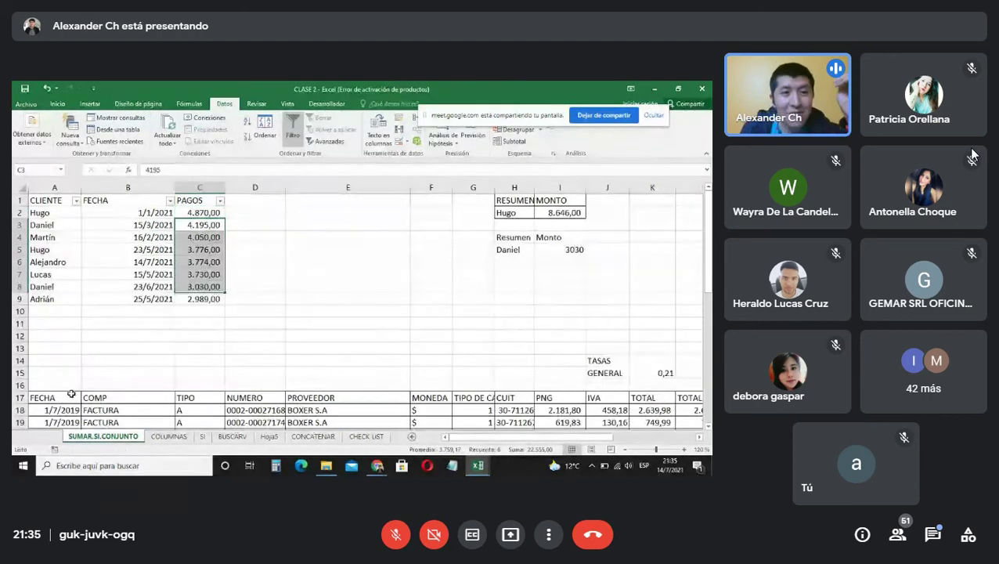
left_click(74, 229)
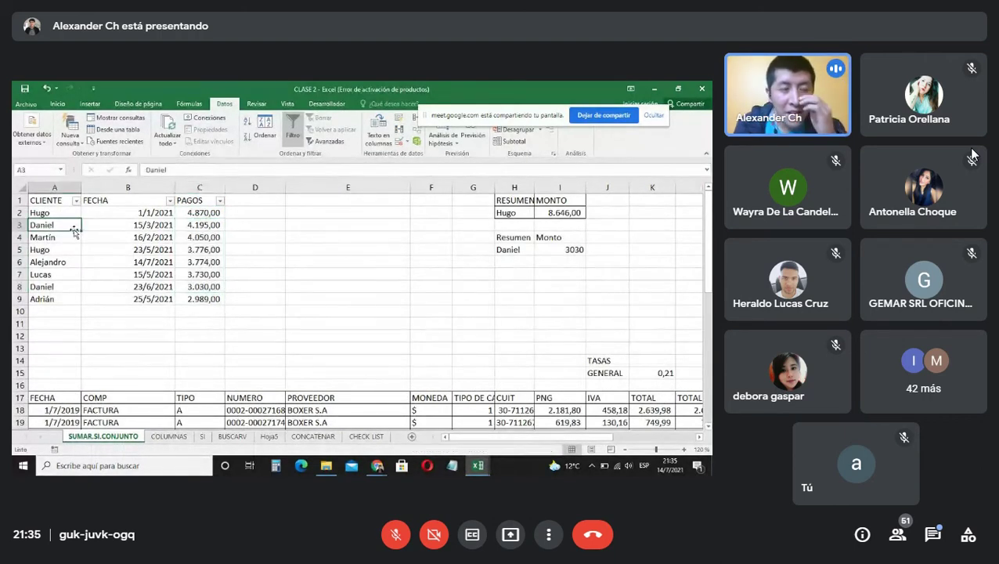
left_click(182, 169)
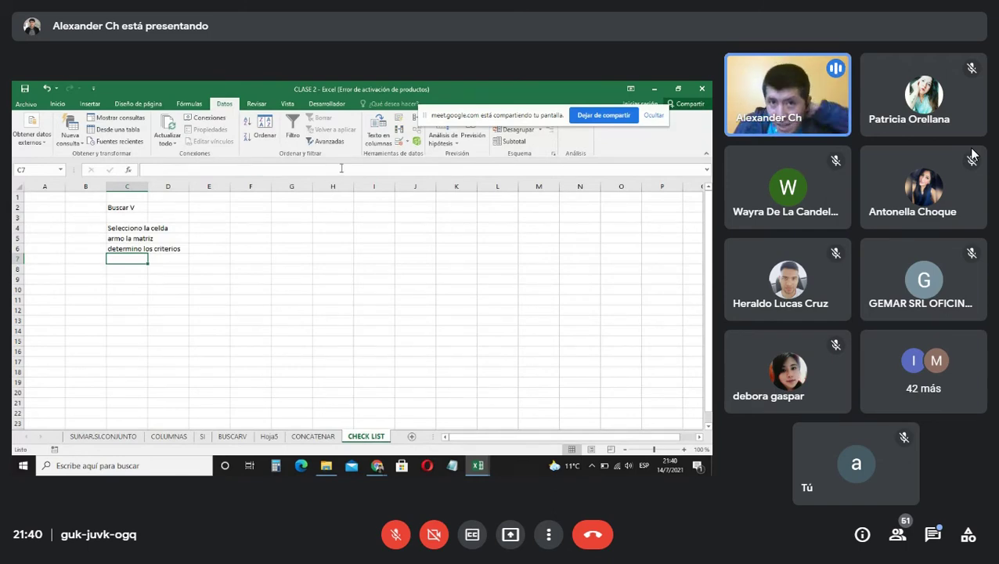
Switch from Excel's Desarrollador tab to the Google Meet call window in Chrome
left_click(329, 104)
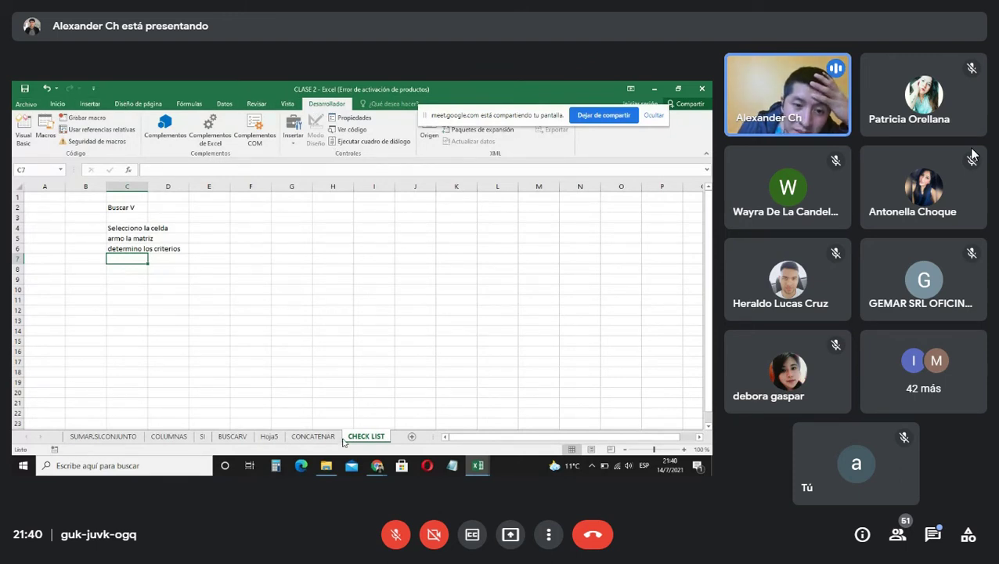
left_click(376, 465)
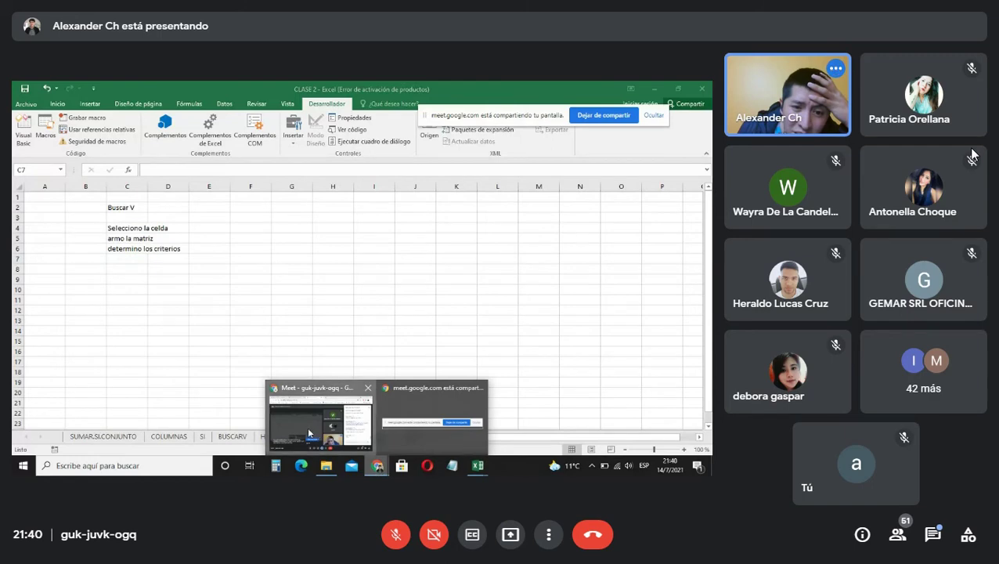
left_click(309, 433)
mouse_move(477, 465)
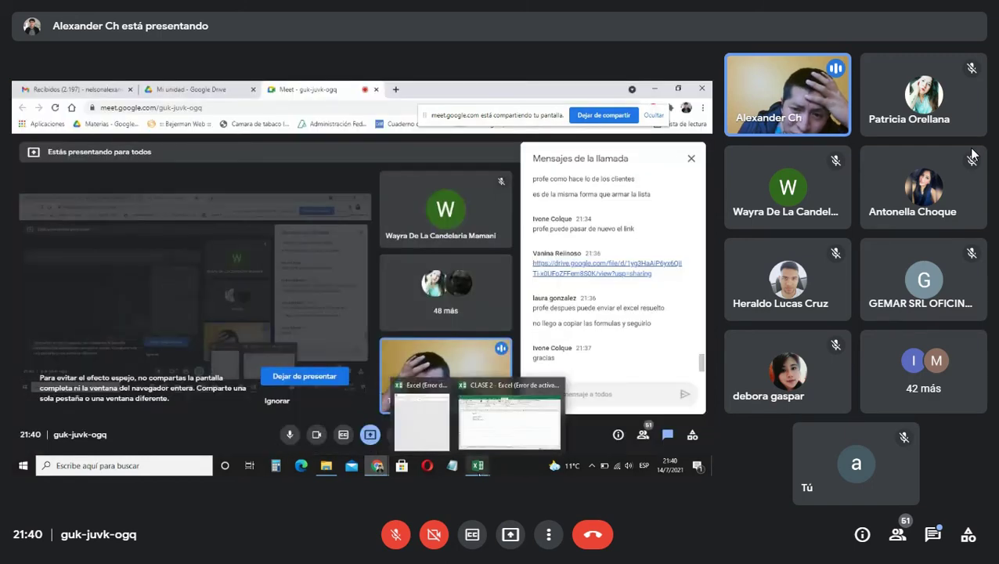
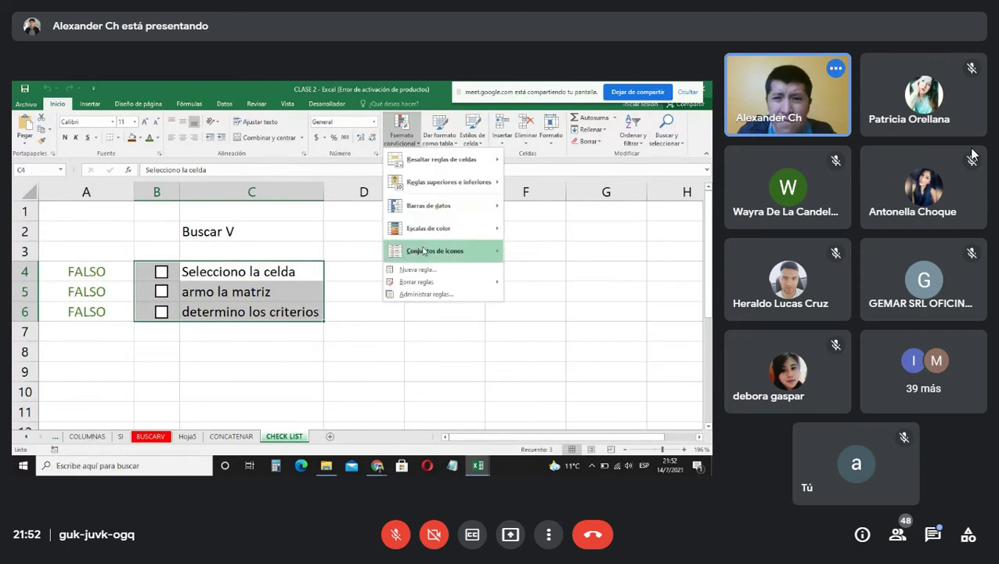
Start a new formula-based conditional formatting rule whose formula references cell A4
left_click(405, 273)
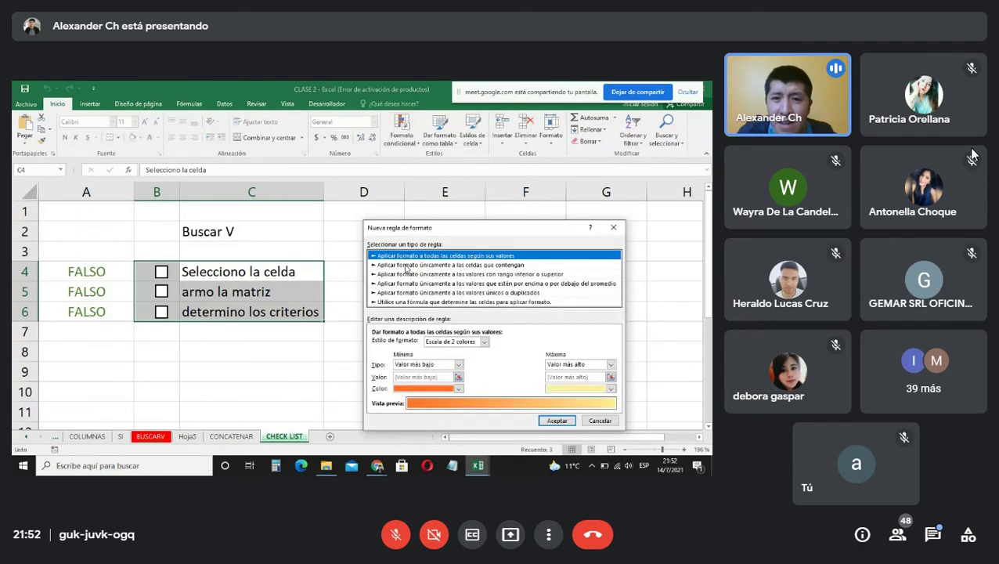
left_click(435, 302)
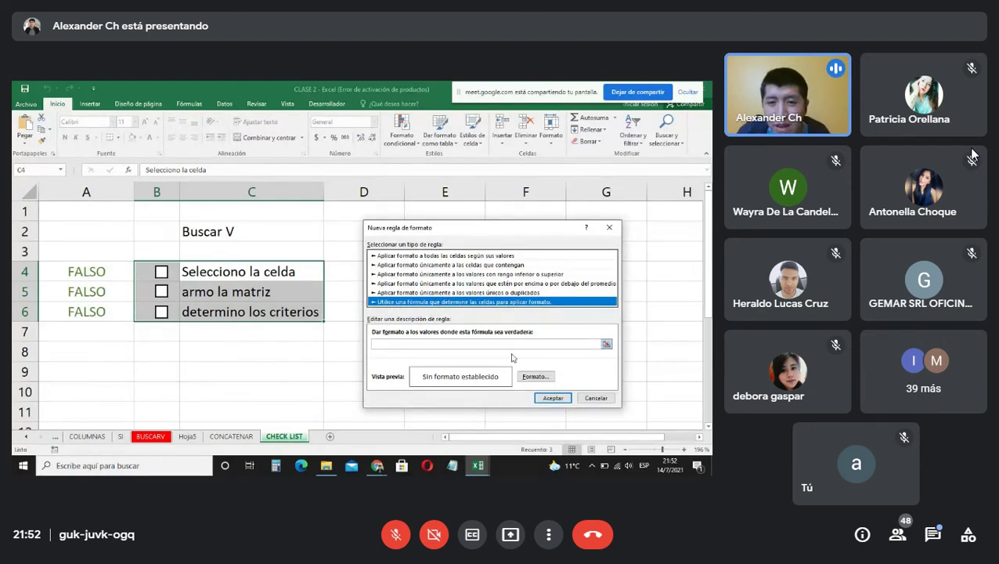
left_click(584, 345)
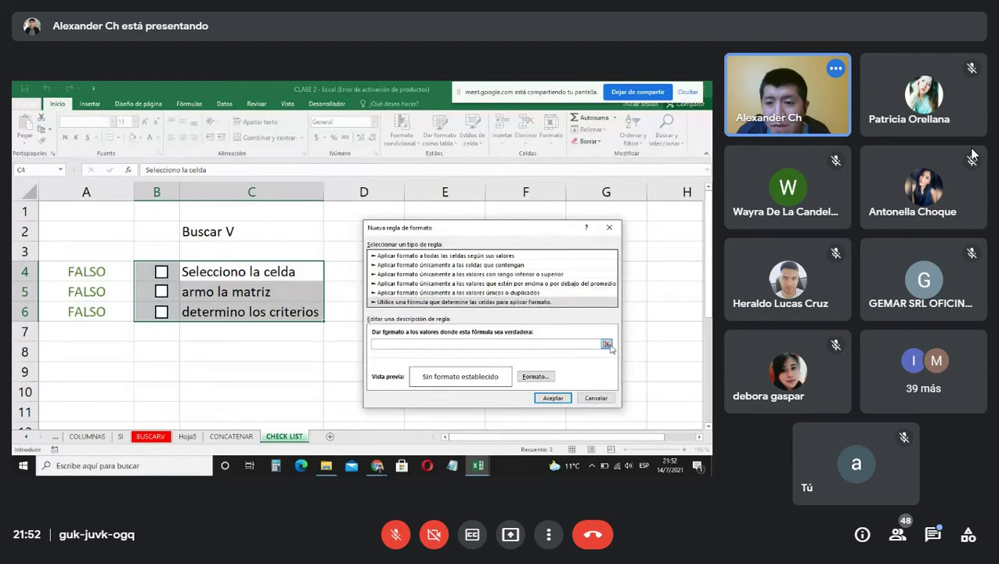
left_click(608, 344)
left_click(79, 274)
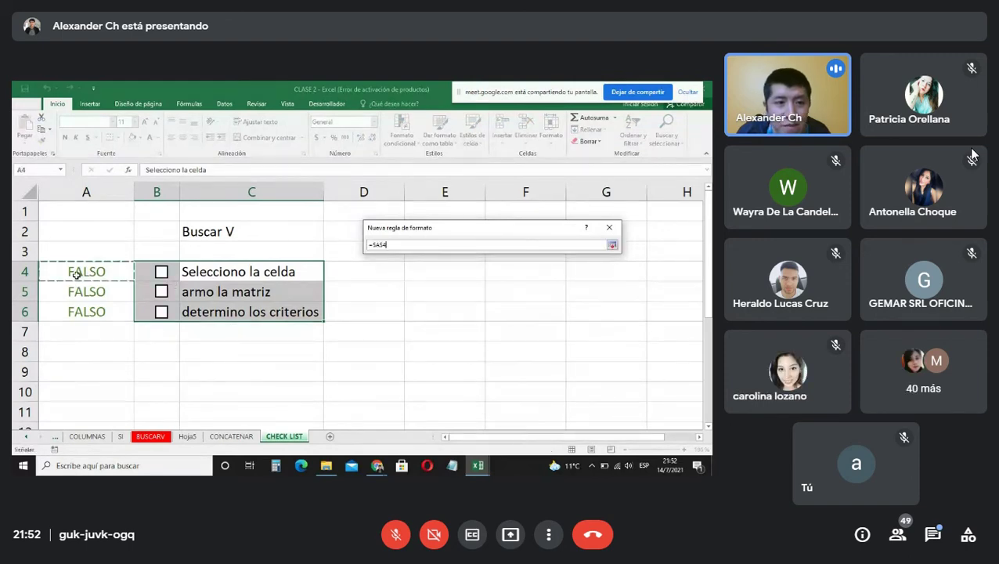
left_click(612, 244)
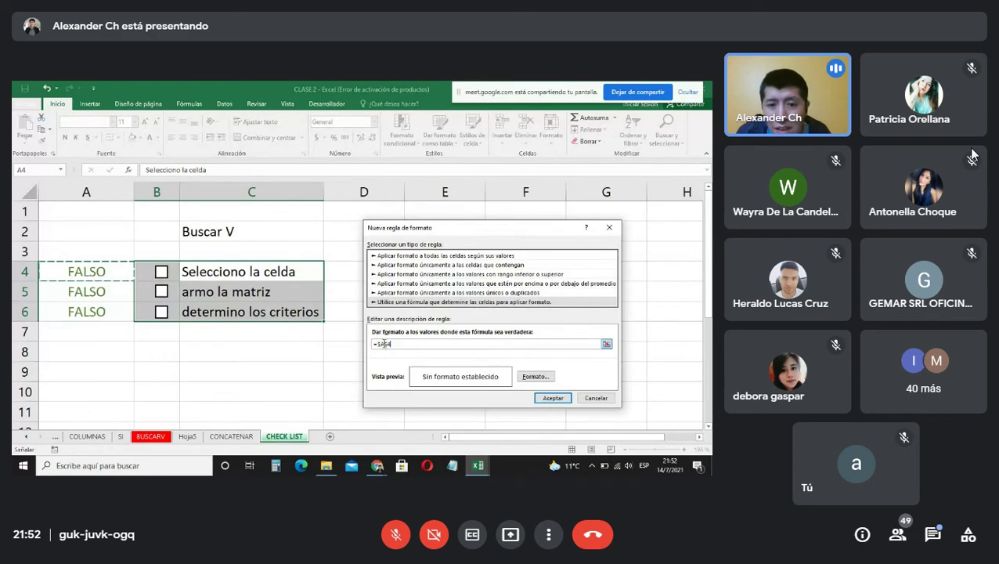
Make the row in the rule's A4 reference relative, then show the Imprimir print preview
left_click(387, 345)
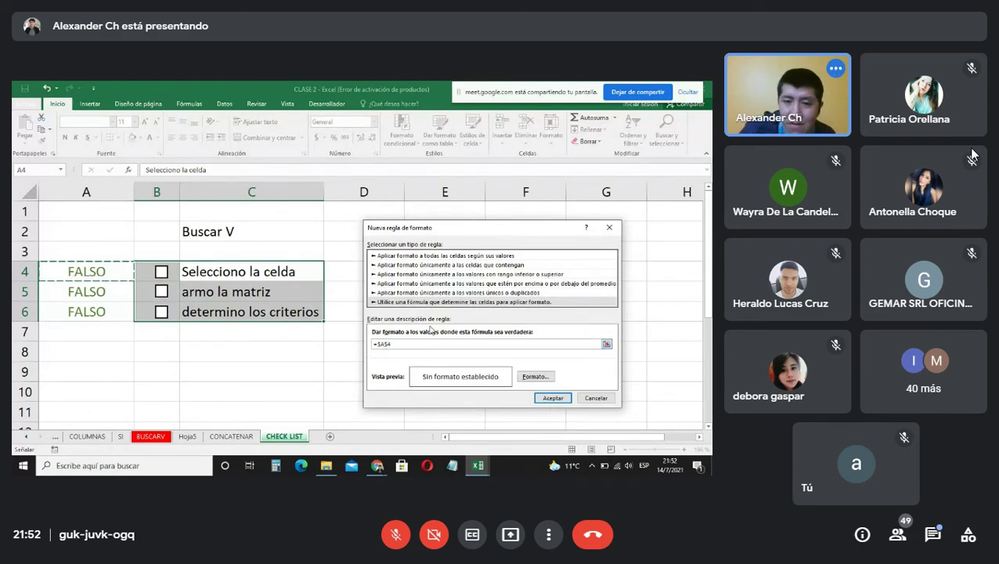
key("BackSpace")
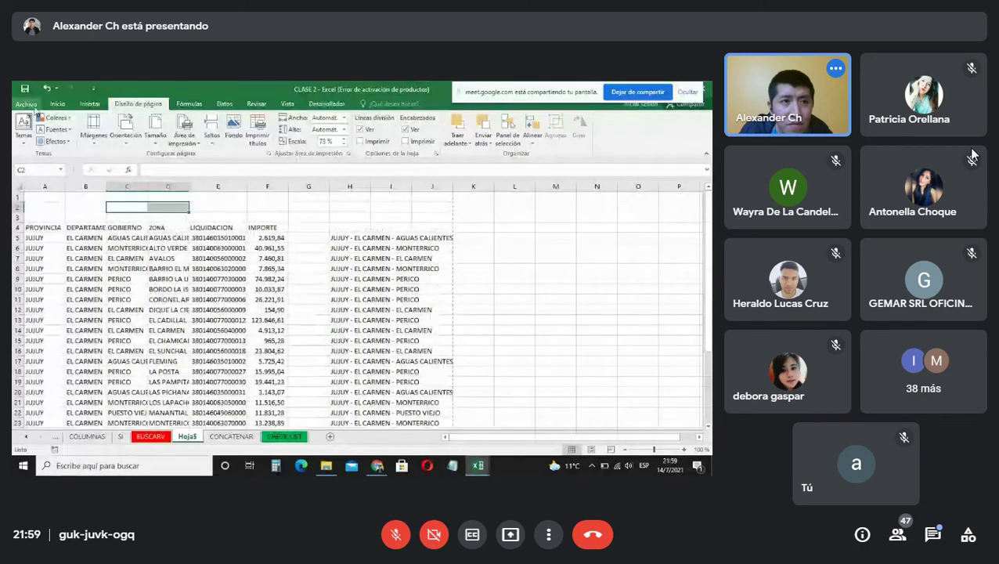
left_click(43, 229)
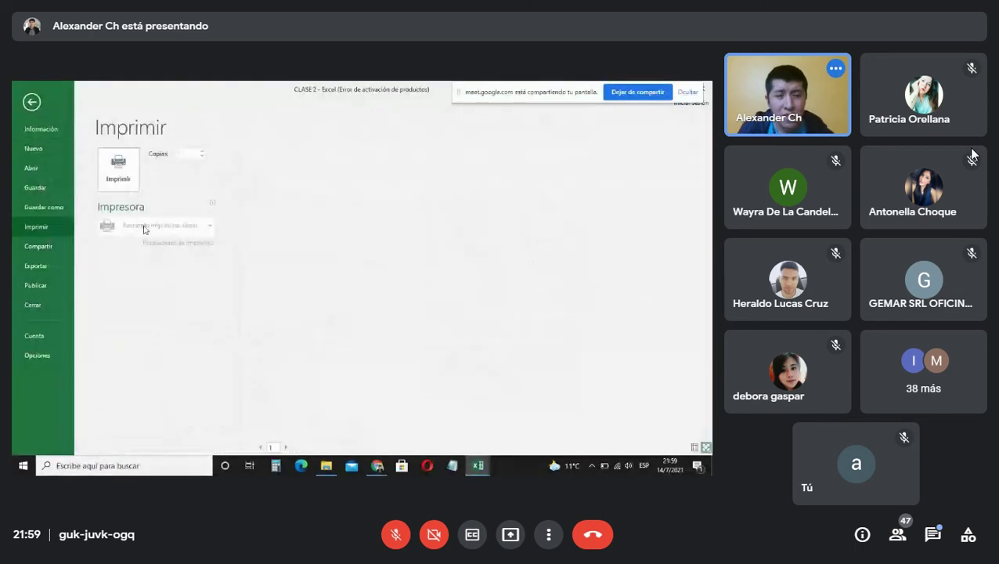